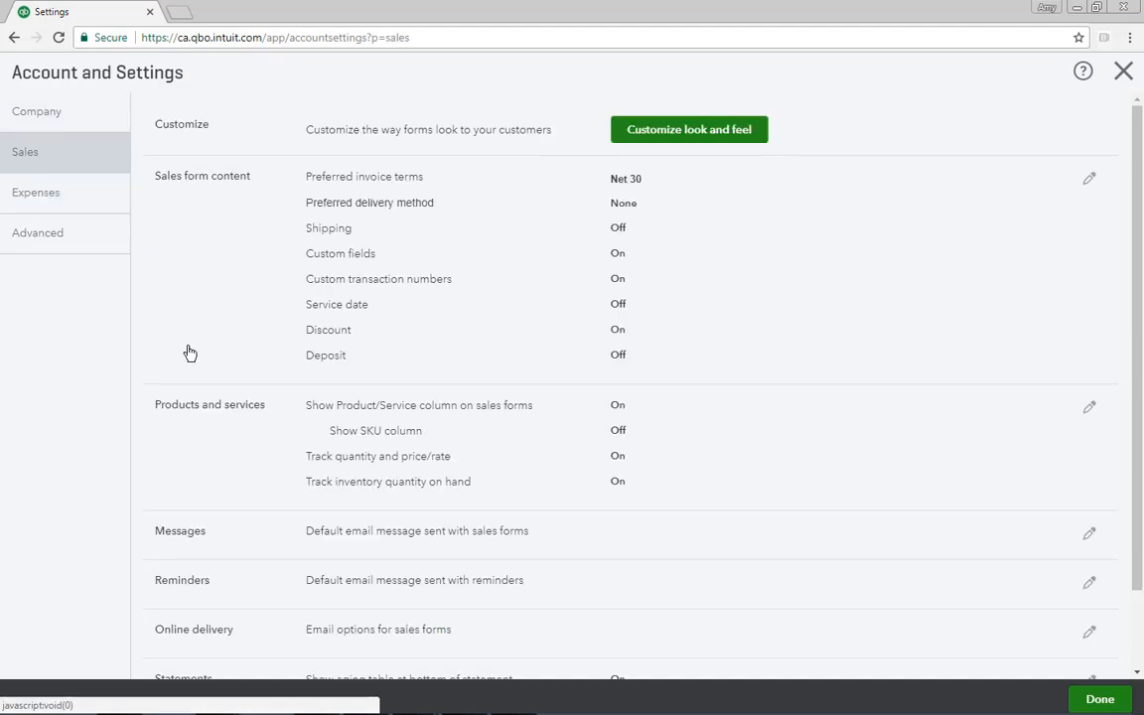
- Review the editable Products and services options in the sales settings, and close the account settings
{"action": "left_click", "coordinate": [201, 422]}
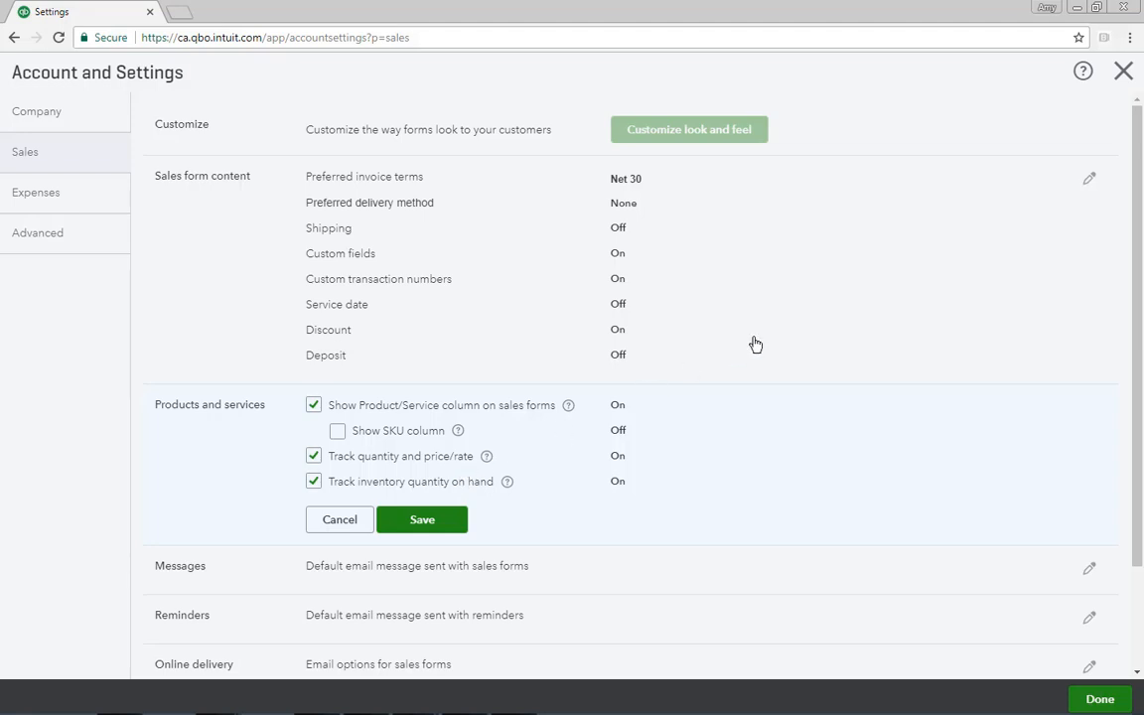
{"action": "left_click", "coordinate": [1124, 73]}
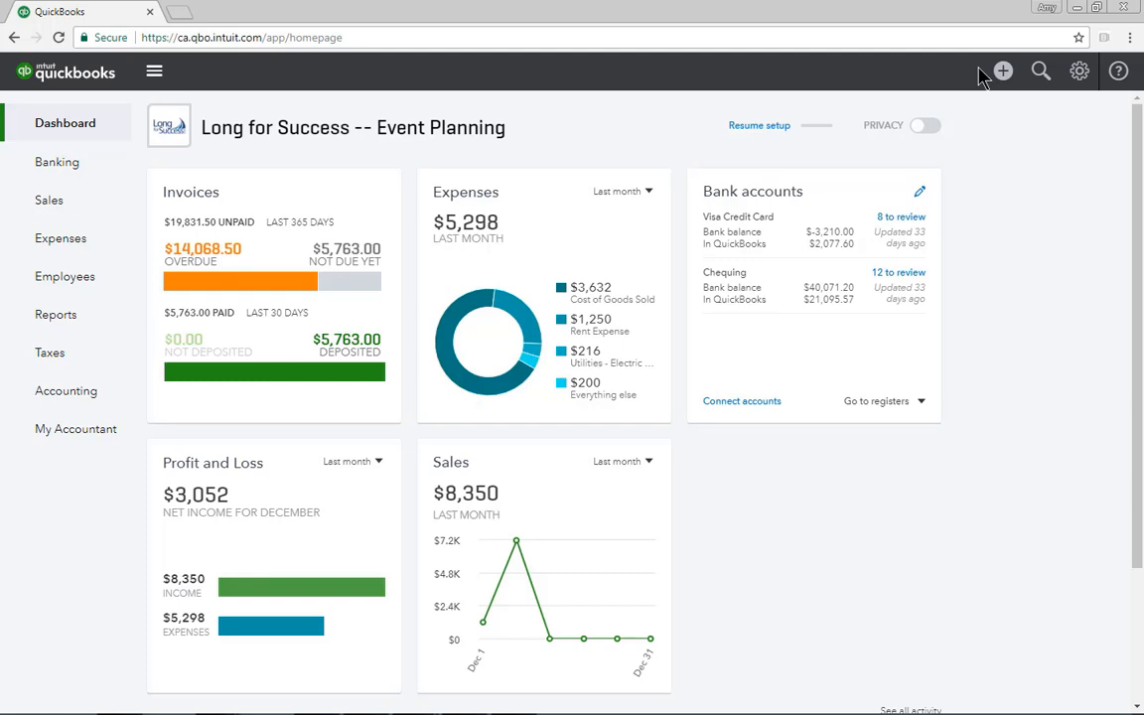
- Start a new inventory-type item in the Products and Services list
{"action": "left_click", "coordinate": [1079, 74]}
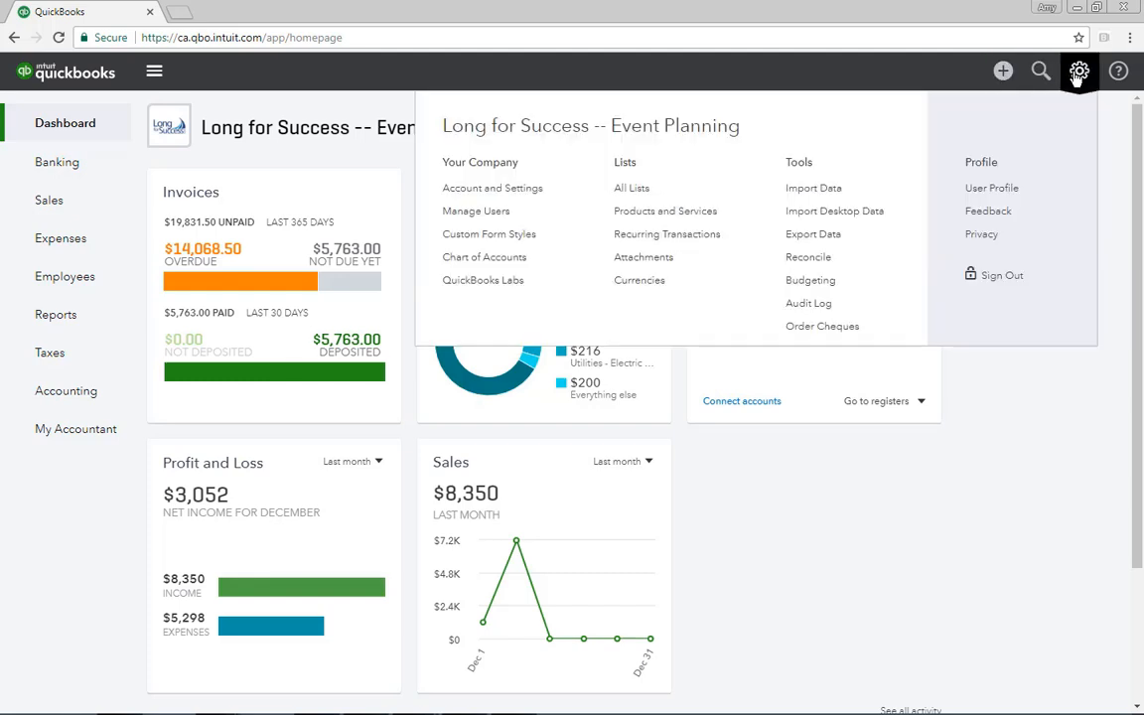
{"action": "left_click", "coordinate": [685, 213]}
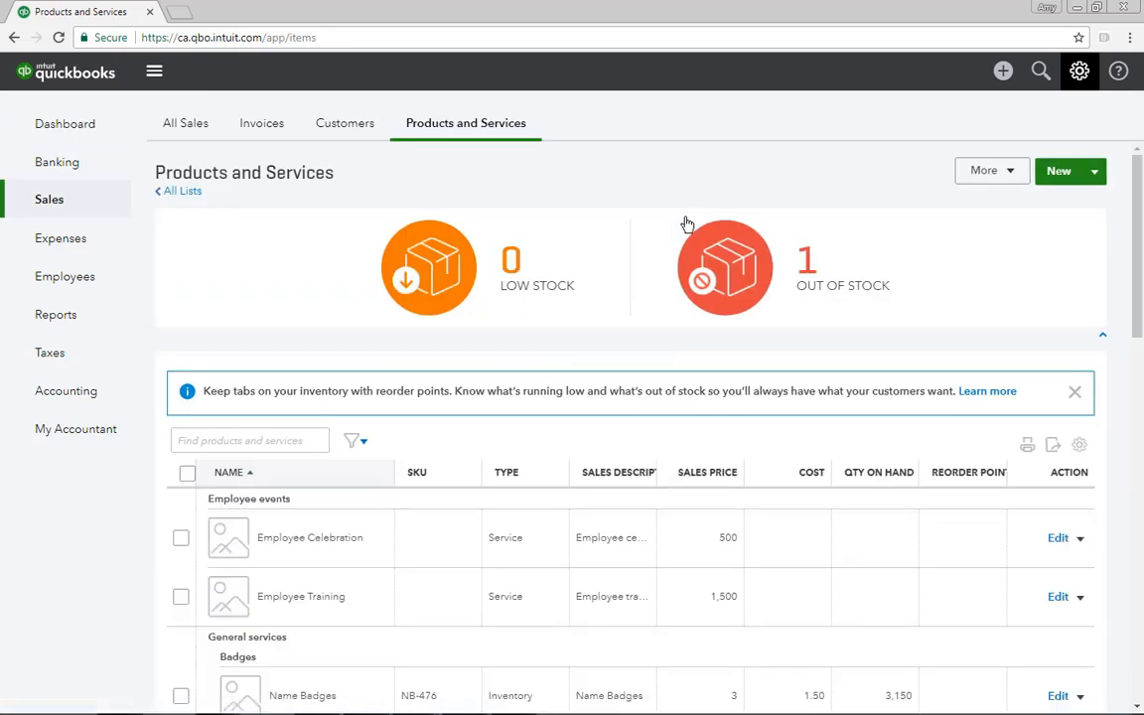
{"action": "left_click", "coordinate": [1057, 173]}
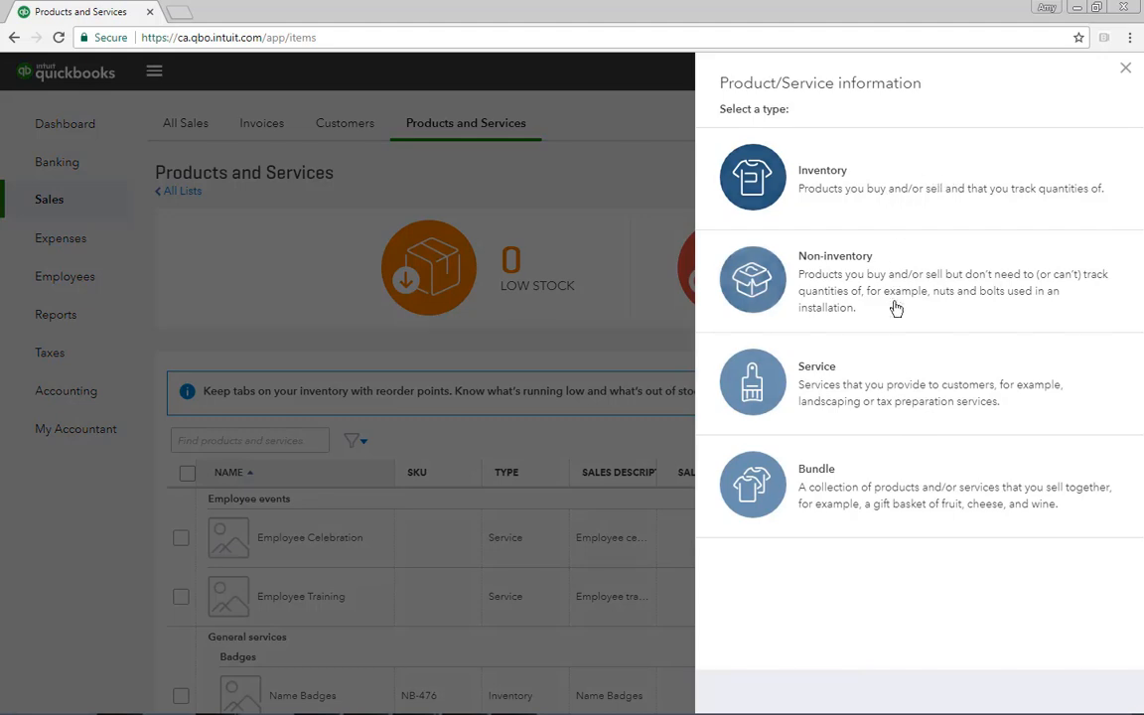
{"action": "left_click", "coordinate": [845, 192]}
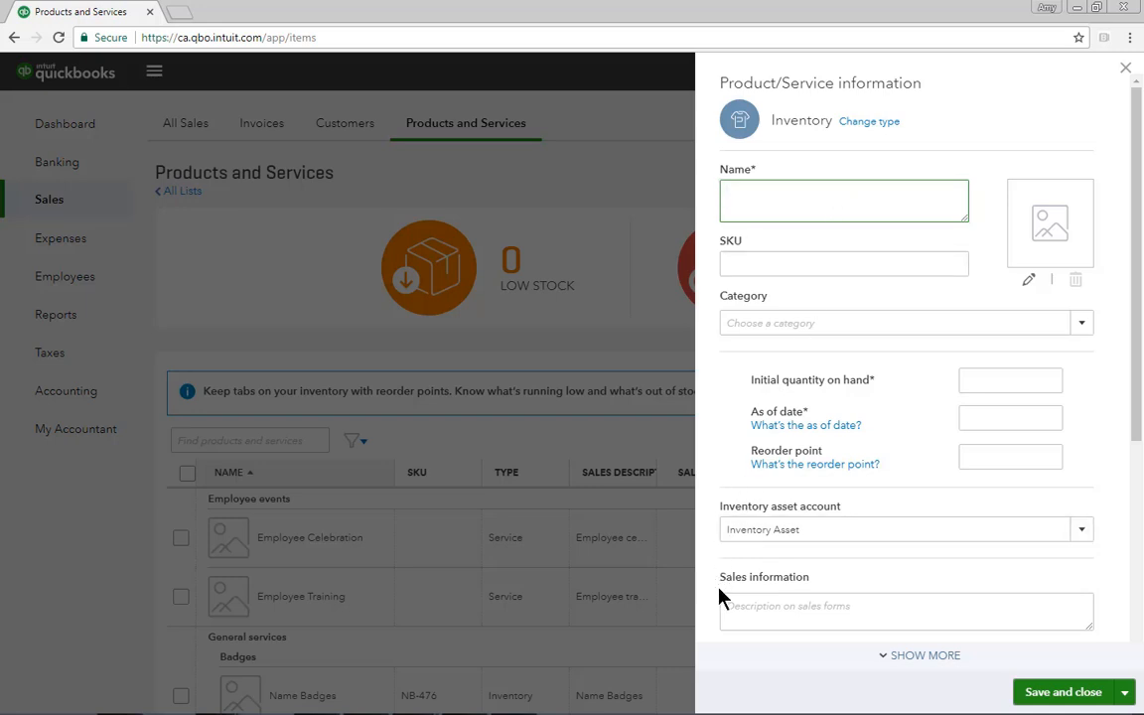
- Name the new inventory item Fountain Pen, leaving its category blank
{"action": "left_click_drag", "start_coordinate": [1134, 424], "coordinate": [1094, 626]}
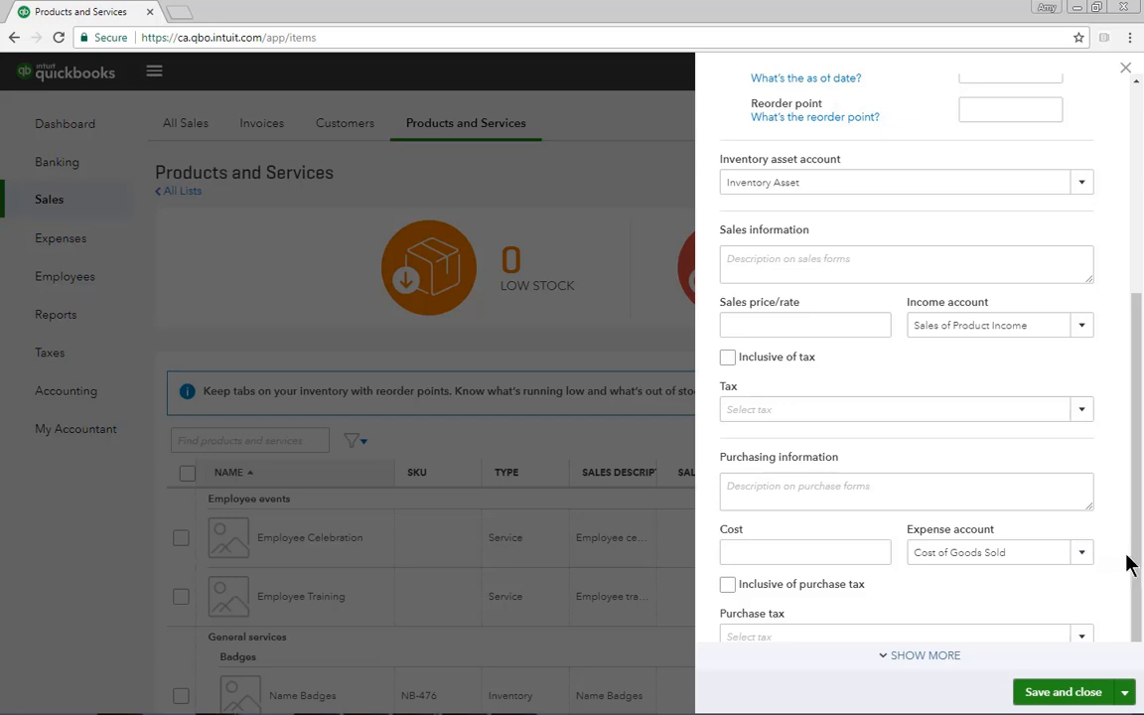
{"action": "scroll", "coordinate": [1135, 561], "scroll_direction": "up", "scroll_amount": 4}
{"action": "left_click", "coordinate": [756, 193]}
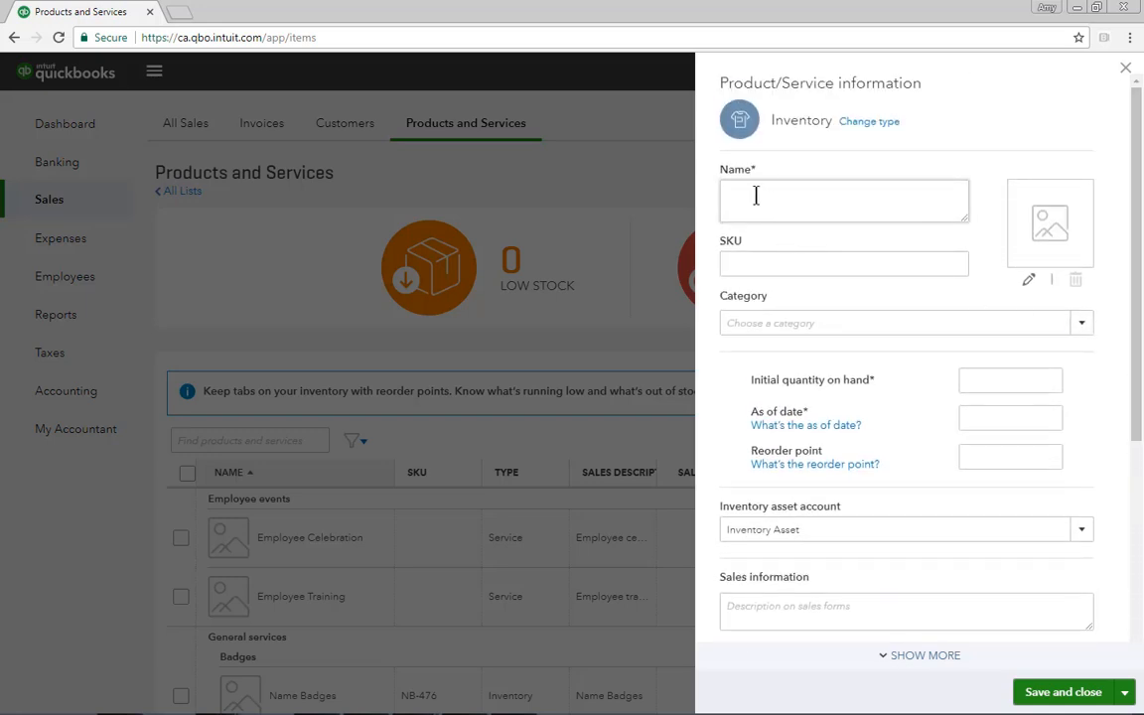
{"action": "type", "text": "Founta"}
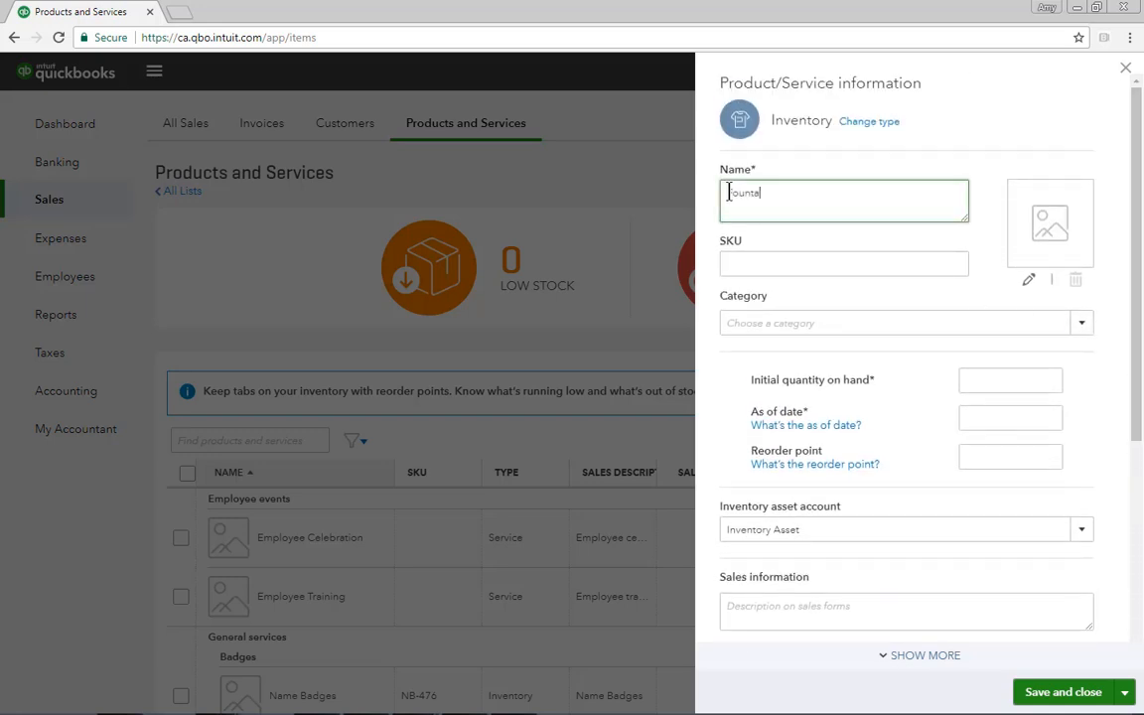
{"action": "type", "text": "in Pen"}
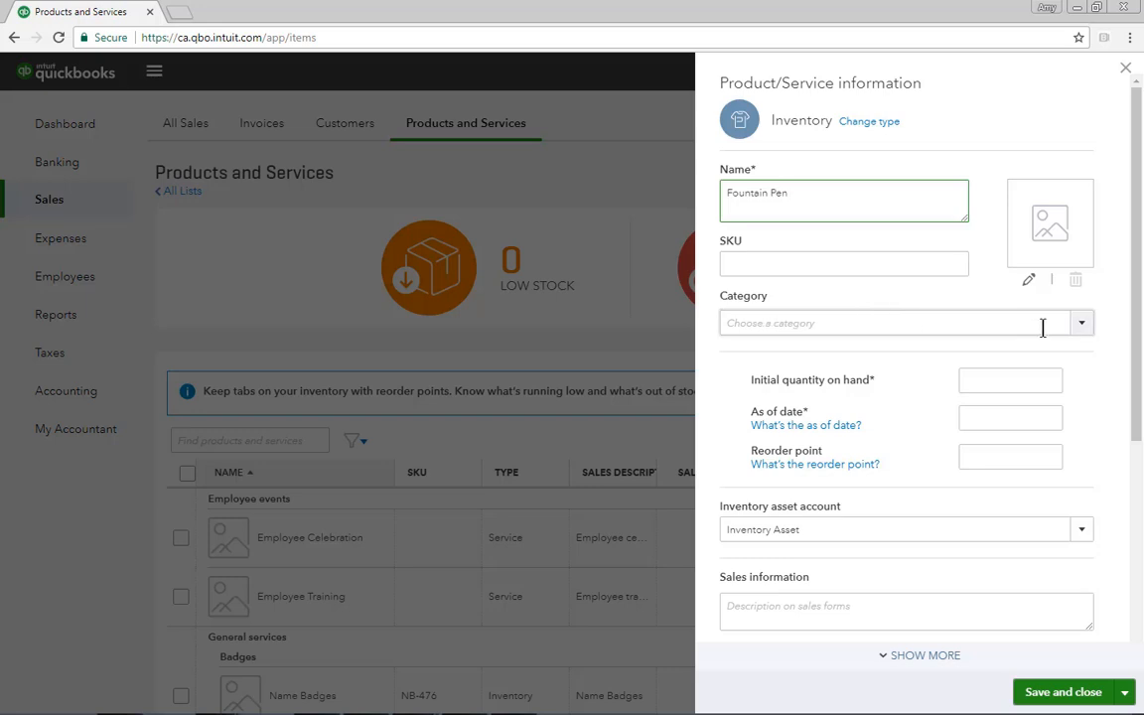
{"action": "left_click", "coordinate": [1080, 332]}
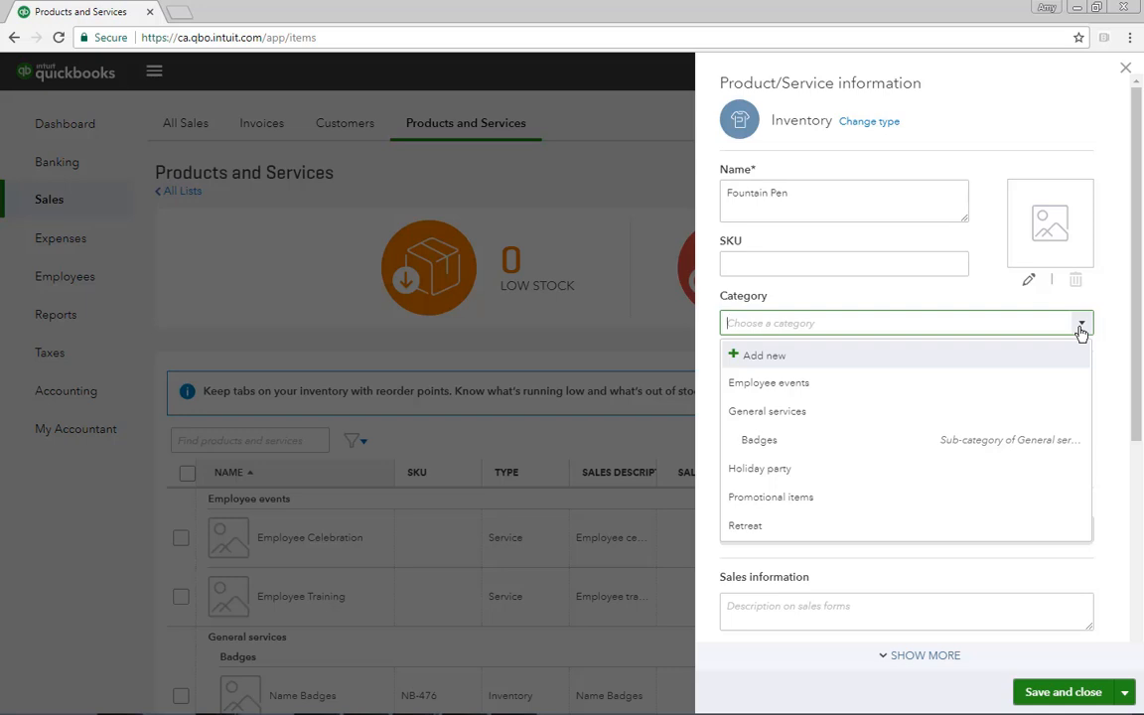
{"action": "left_click", "coordinate": [1080, 332]}
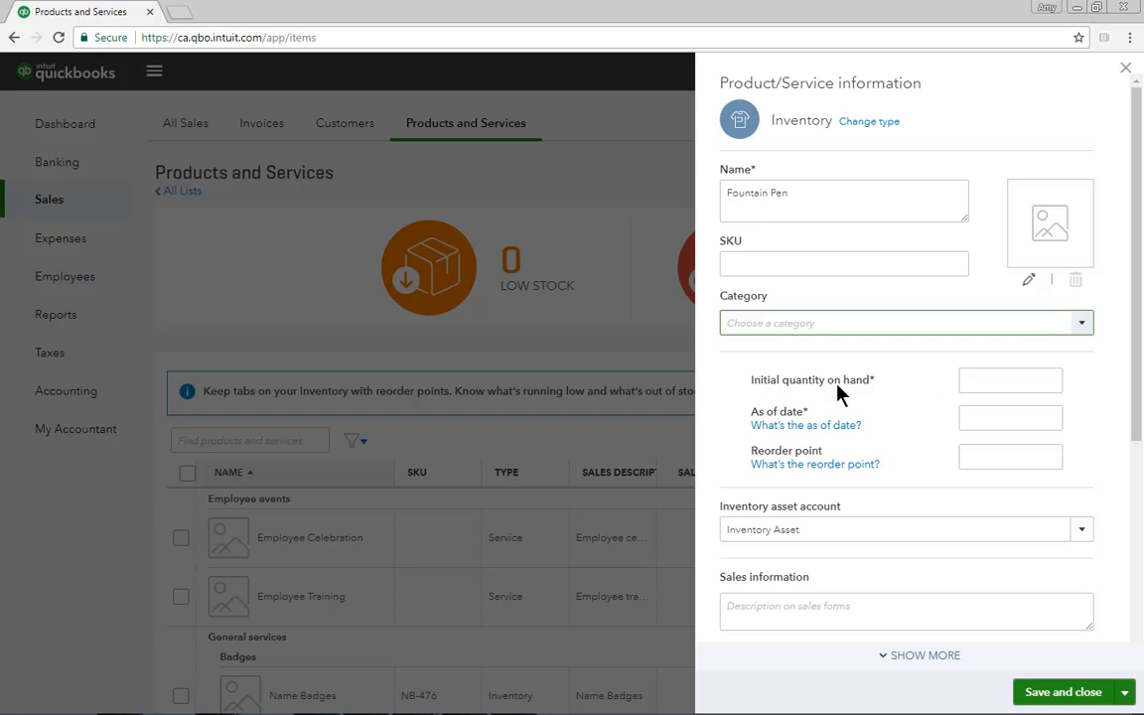
- Set the item's initial quantity on hand to 0, the as of date to 06/01/2018 and the reorder point to 50
{"action": "left_click", "coordinate": [964, 380]}
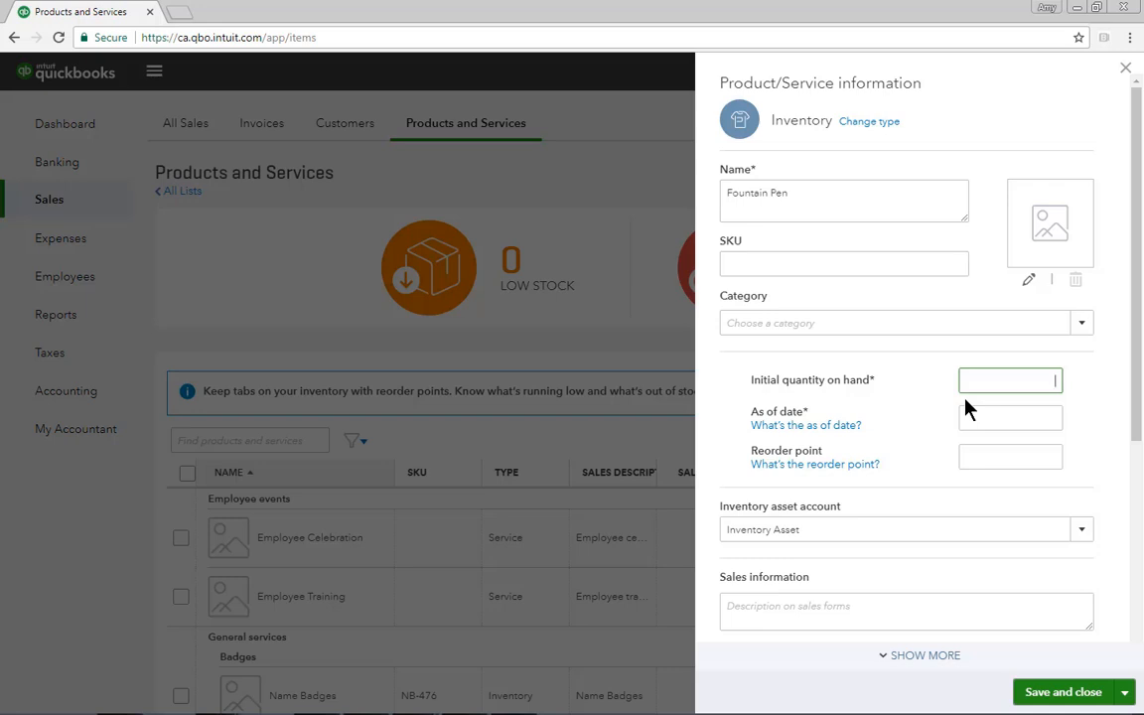
{"action": "type", "text": "0"}
{"action": "left_click", "coordinate": [965, 417]}
{"action": "left_click", "coordinate": [1051, 421]}
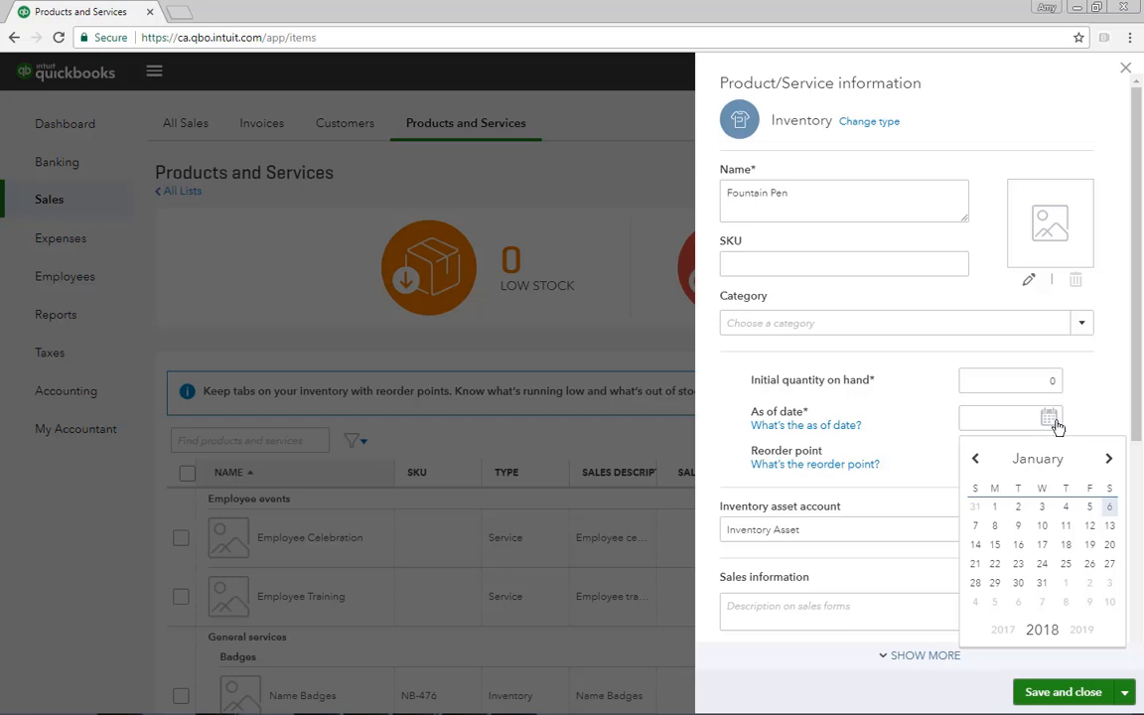
{"action": "left_click", "coordinate": [1109, 508]}
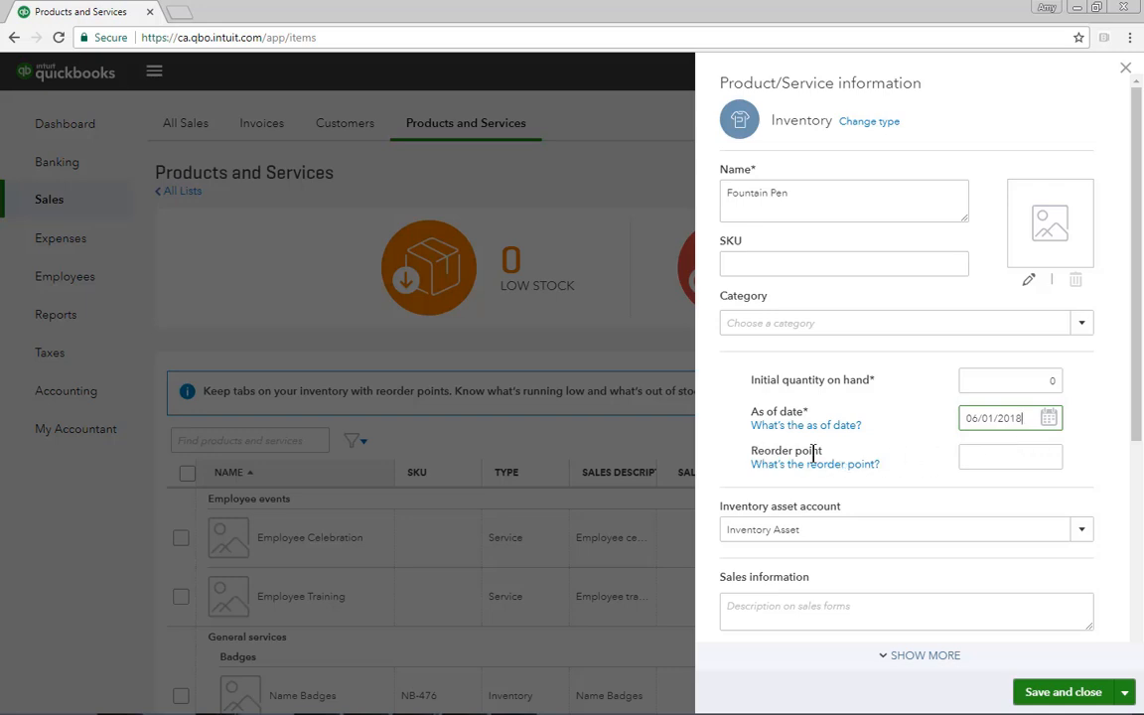
{"action": "left_click", "coordinate": [1026, 456]}
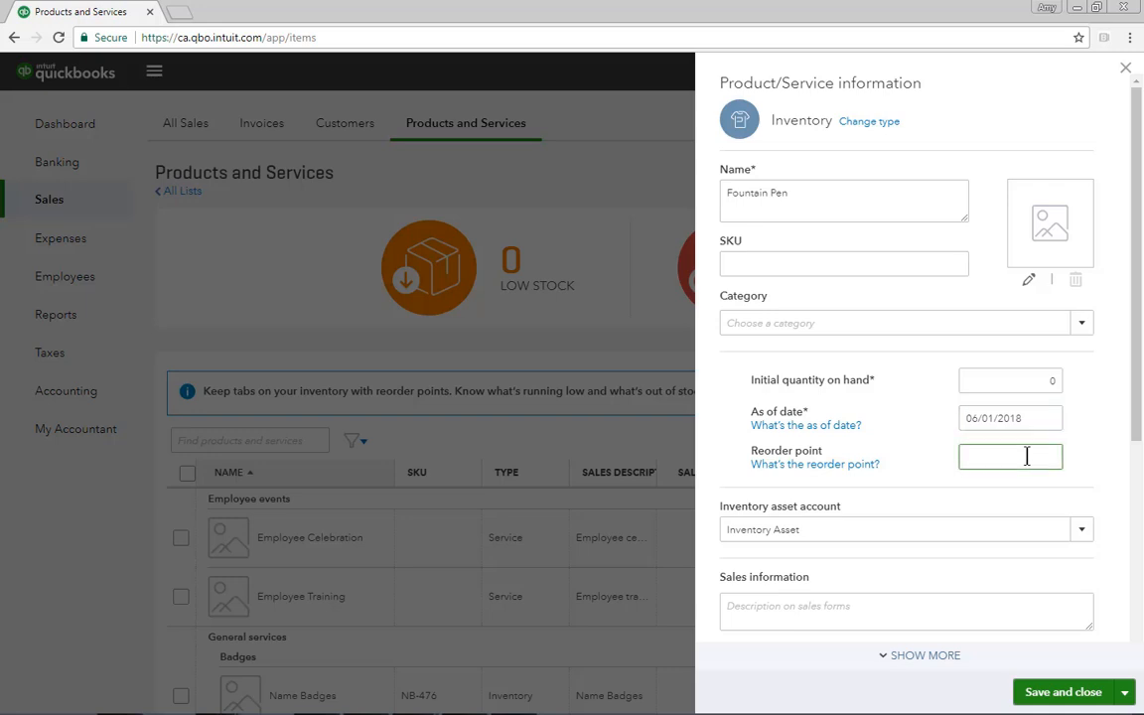
{"action": "type", "text": "50"}
{"action": "left_click", "coordinate": [1082, 531]}
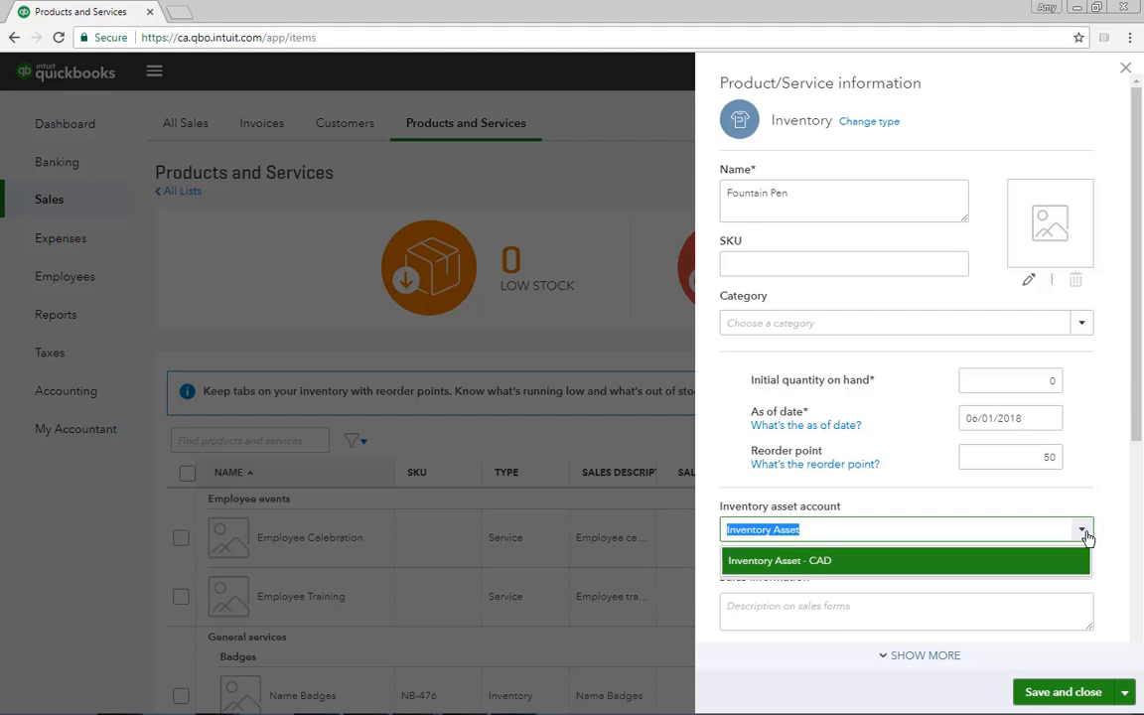
{"action": "left_click", "coordinate": [1086, 537]}
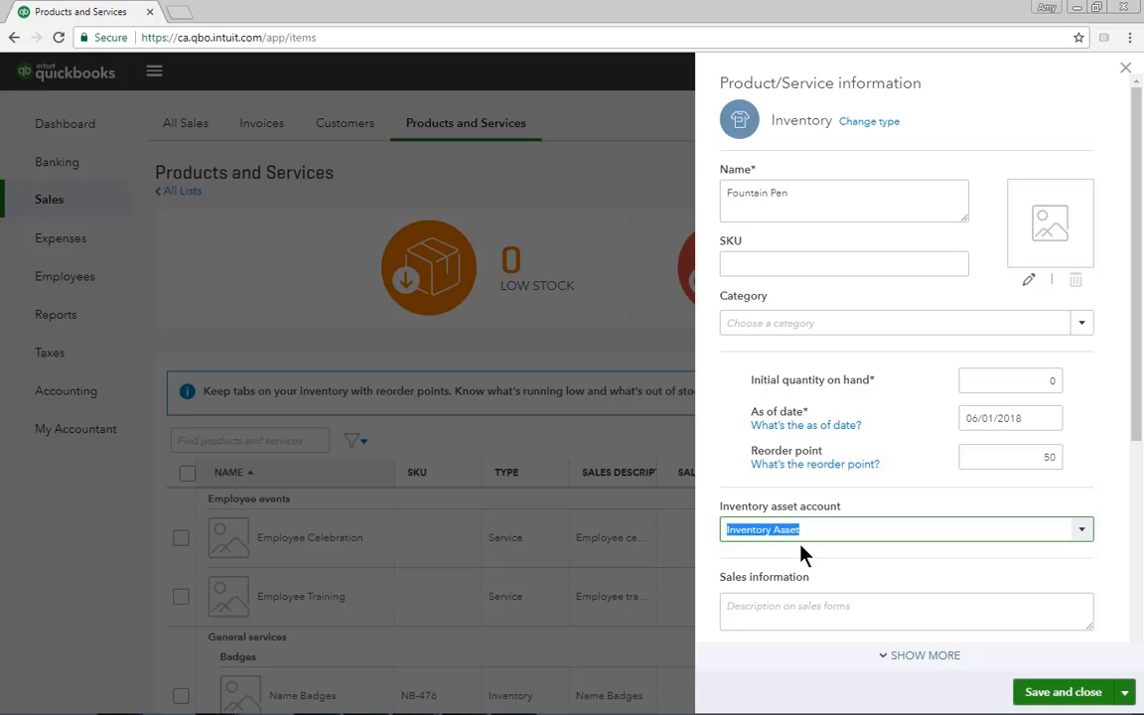
- Enter Souvenir Pen as the sales description and mark the sales price as inclusive of tax
{"action": "left_click_drag", "start_coordinate": [1136, 408], "coordinate": [1134, 617]}
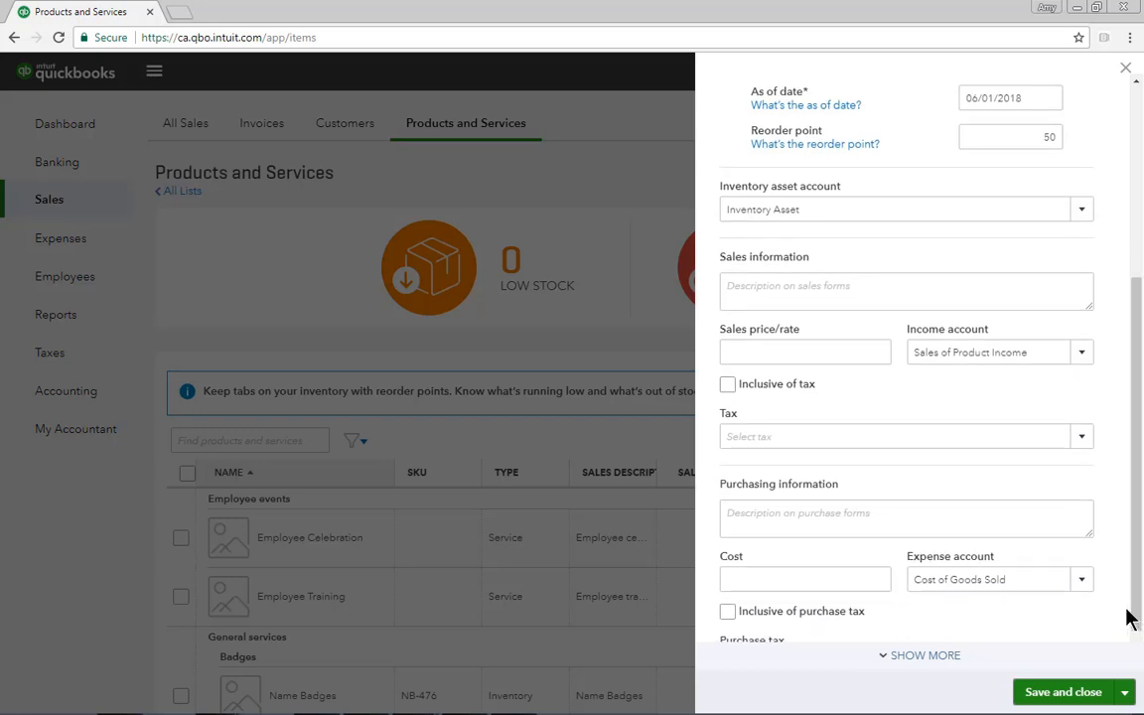
{"action": "left_click", "coordinate": [730, 289]}
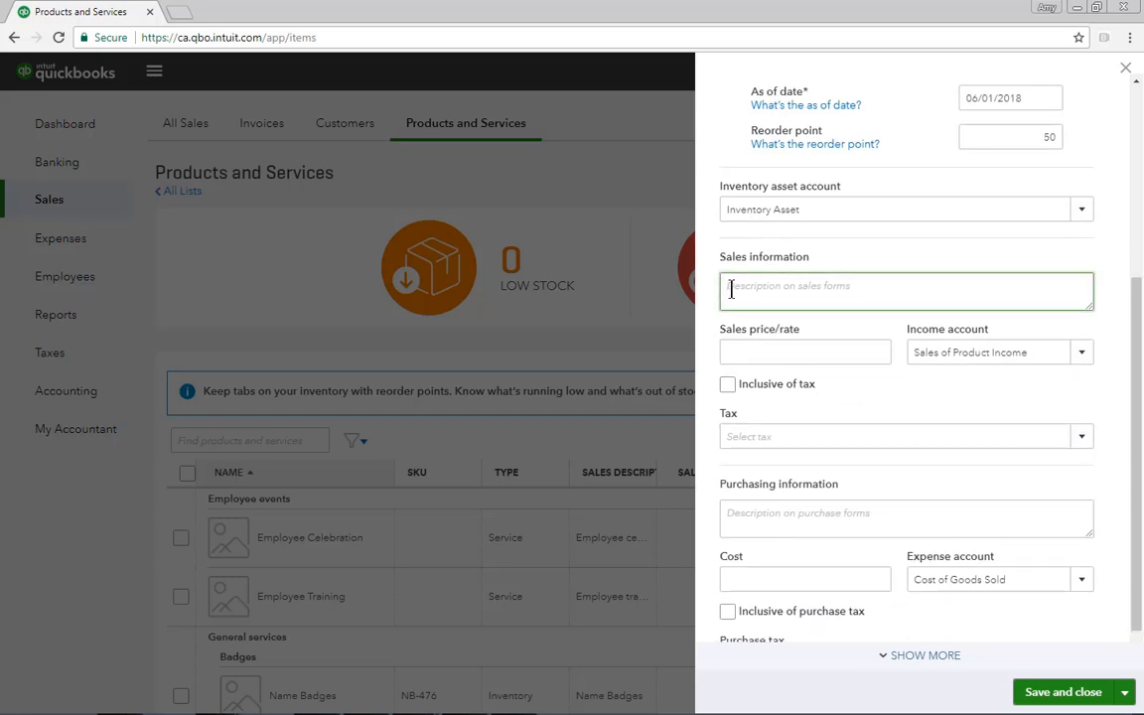
{"action": "type", "text": "Souvenir Pen"}
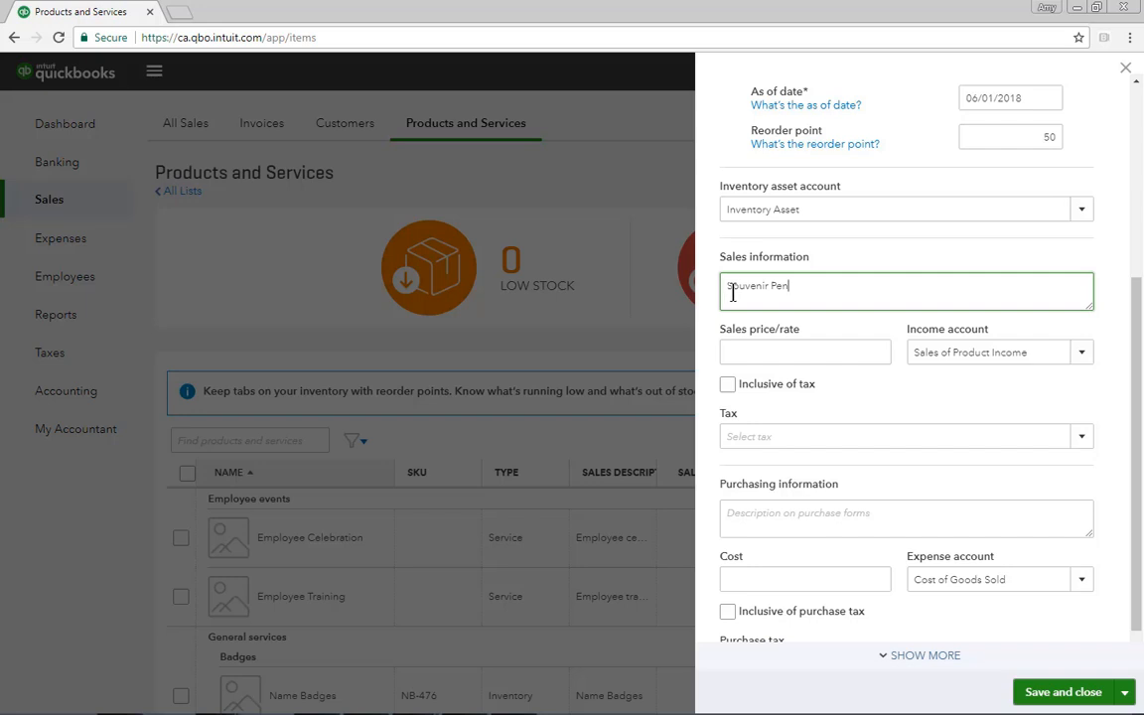
{"action": "left_click", "coordinate": [728, 388]}
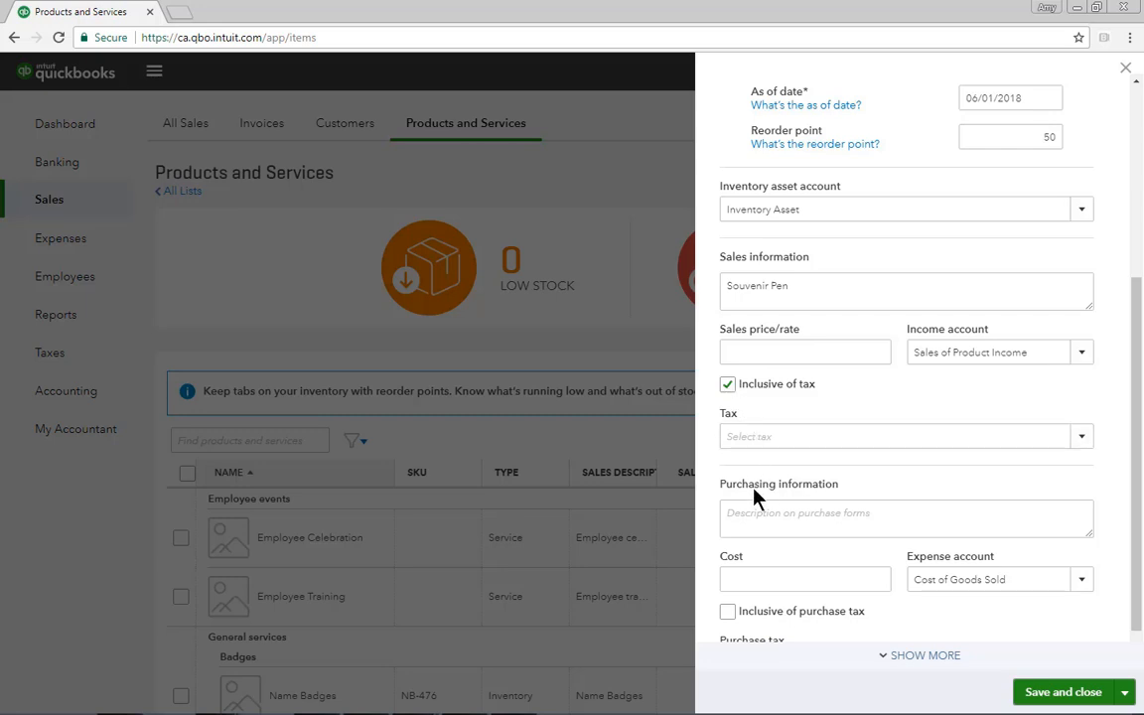
- Enter the purchase description Fountain Pens, cost 10 and expense account Cost of Goods Sold, and save and close the item
{"action": "left_click", "coordinate": [733, 513]}
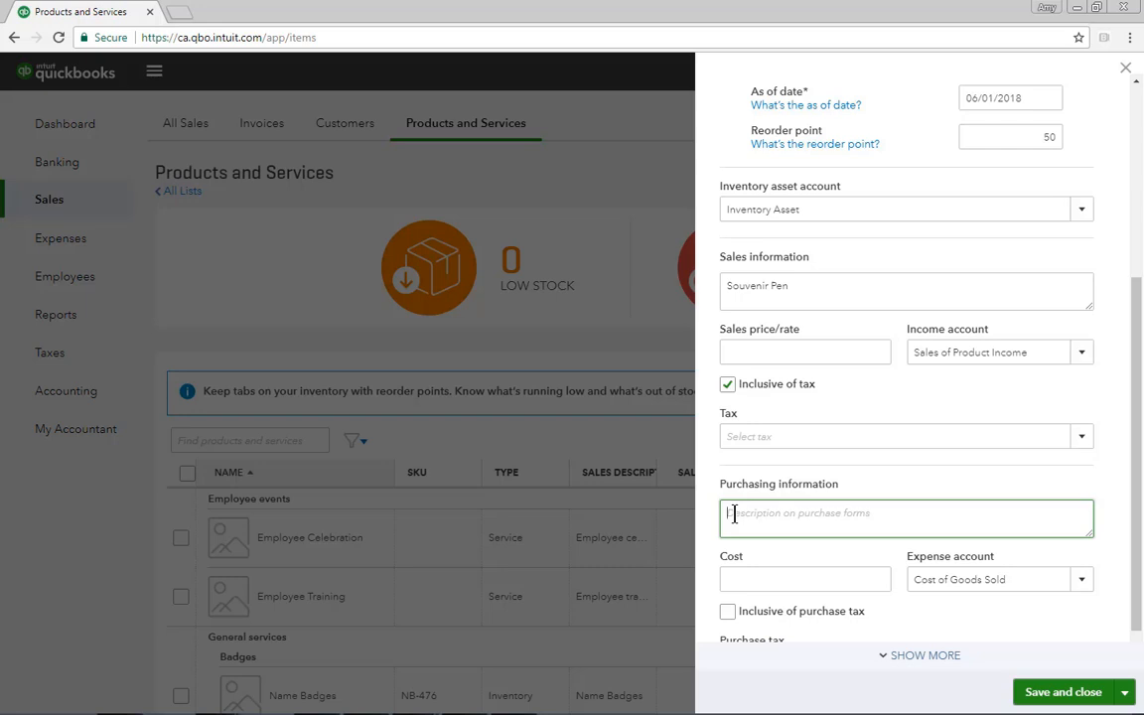
{"action": "type", "text": "Fountain Pens"}
{"action": "left_click", "coordinate": [732, 580]}
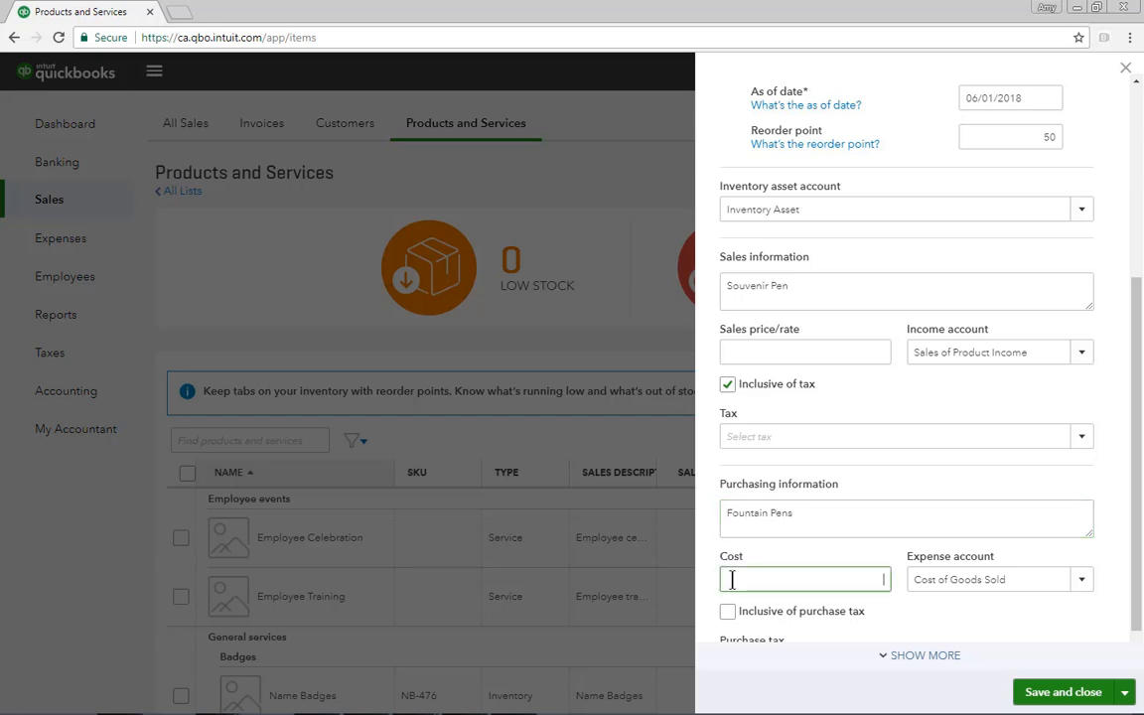
{"action": "type", "text": "10"}
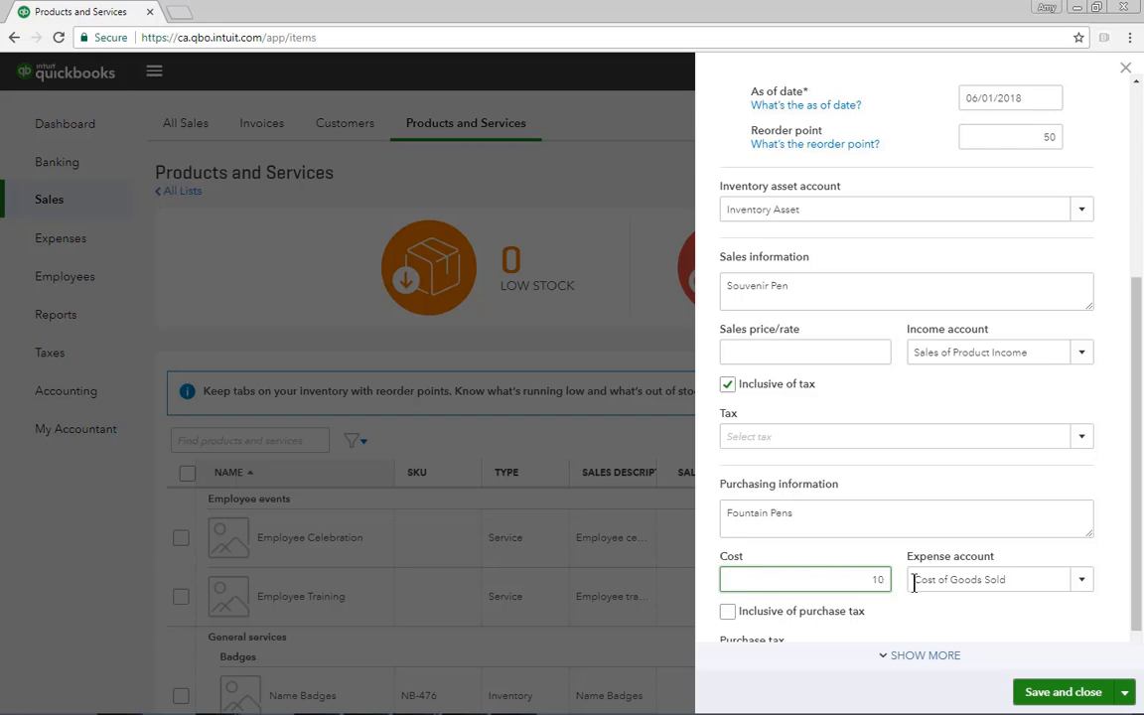
{"action": "left_click", "coordinate": [1082, 582]}
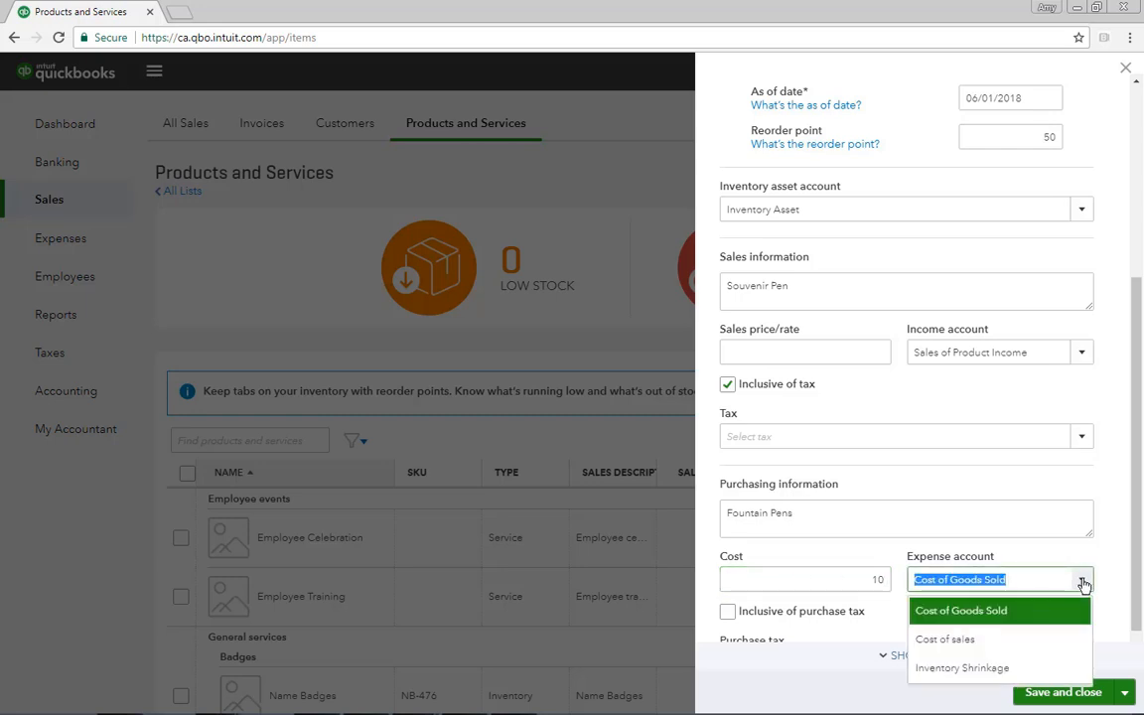
{"action": "left_click", "coordinate": [1010, 612]}
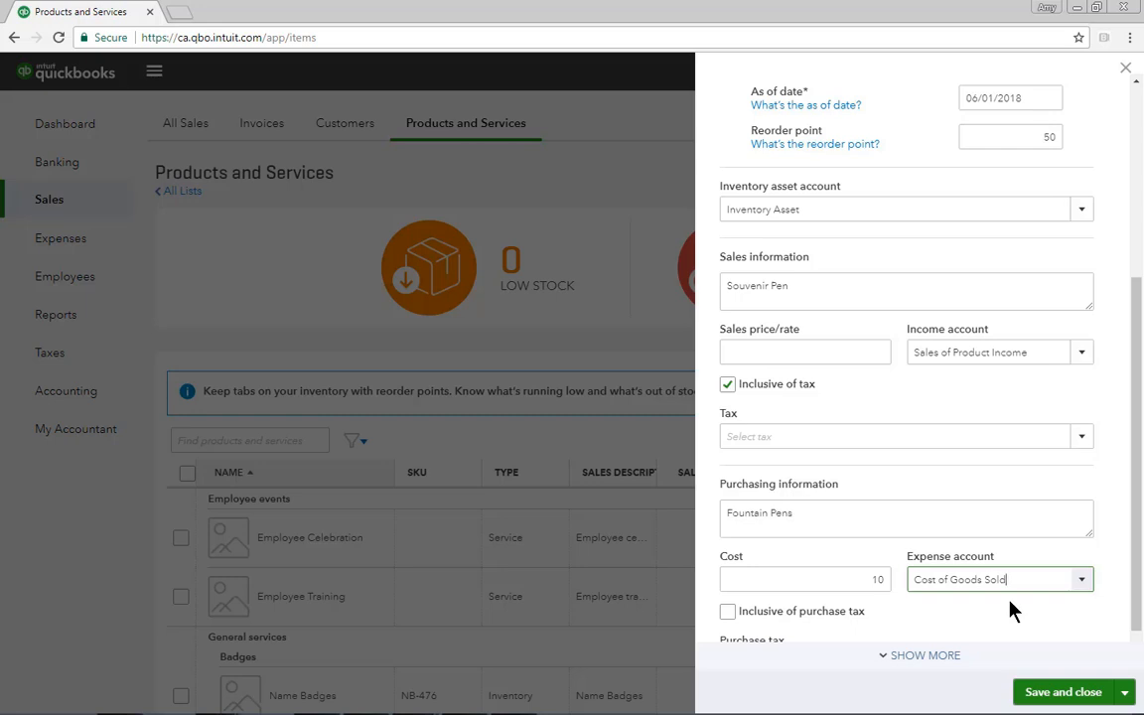
{"action": "left_click", "coordinate": [1123, 692]}
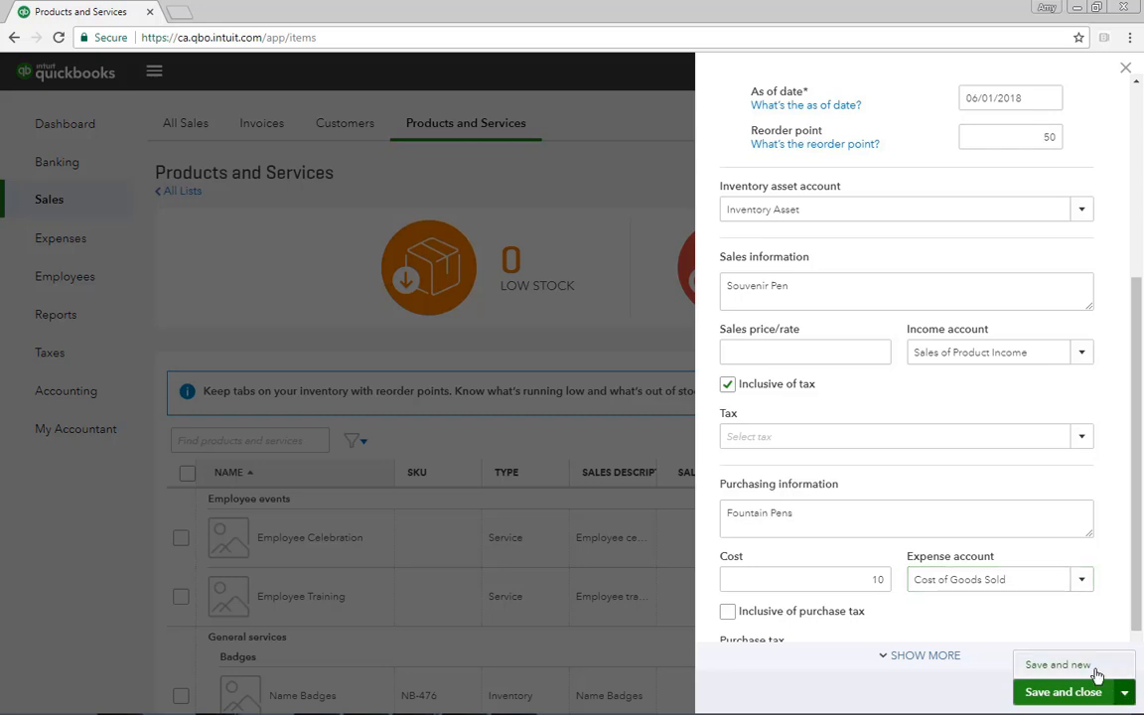
{"action": "left_click", "coordinate": [1083, 695]}
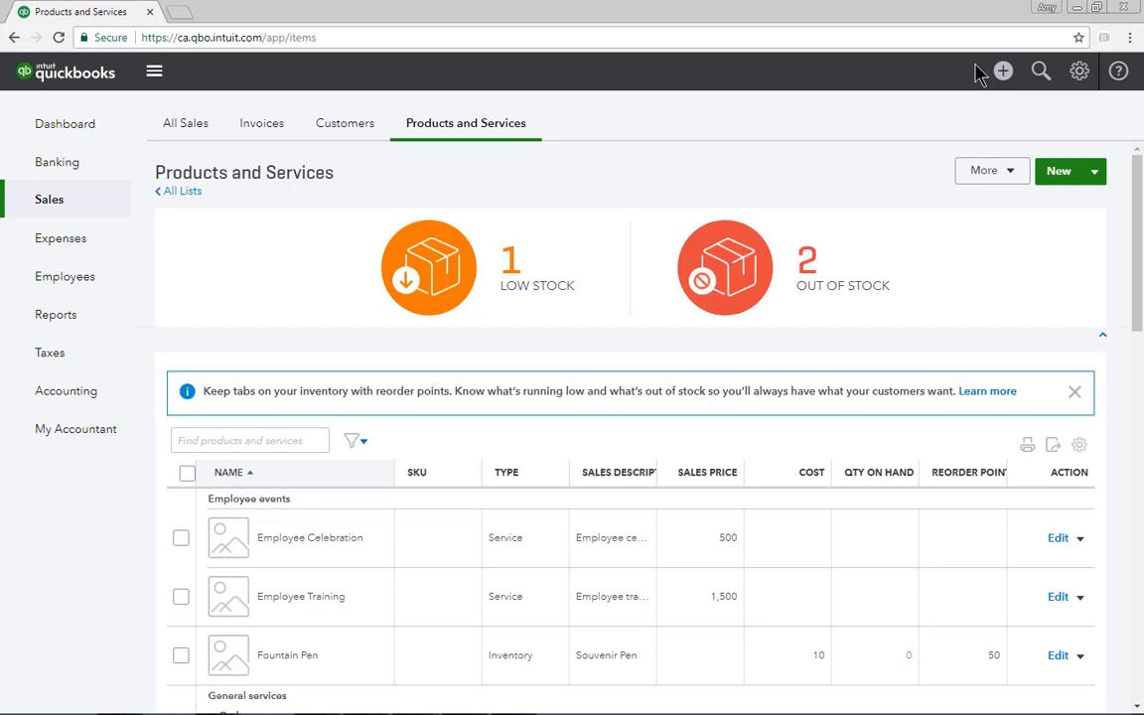
- Start a new bundle named Event Package with the sales description Employee Event Package
{"action": "left_click", "coordinate": [1063, 174]}
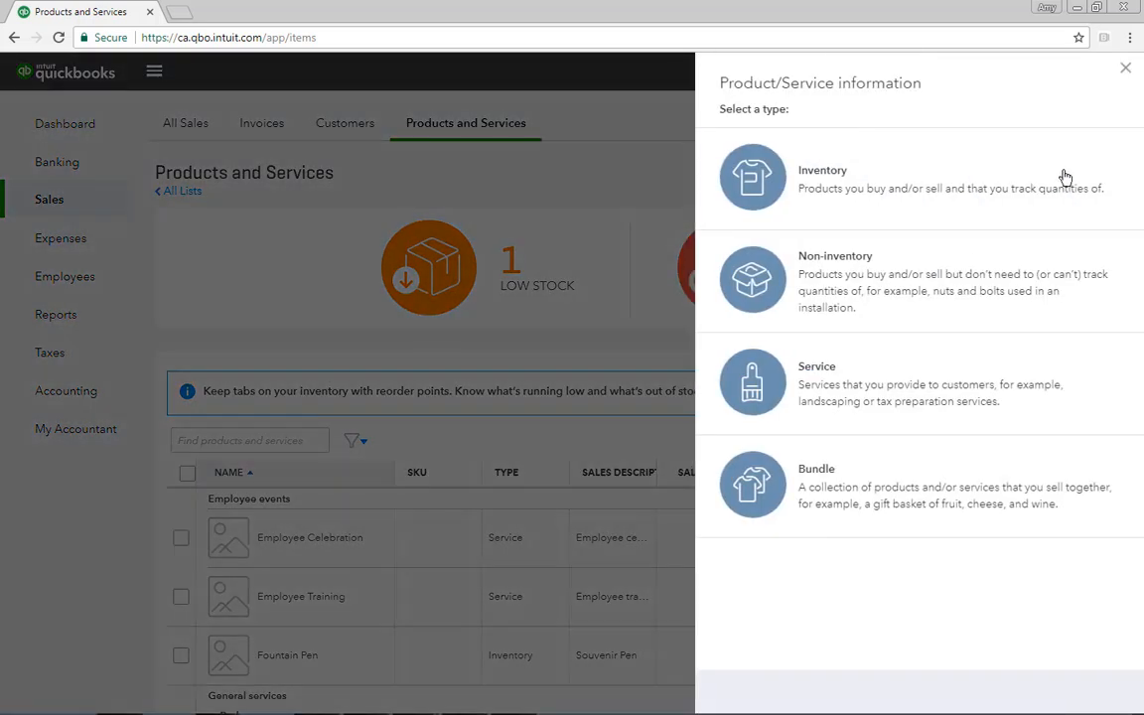
{"action": "left_click", "coordinate": [904, 467]}
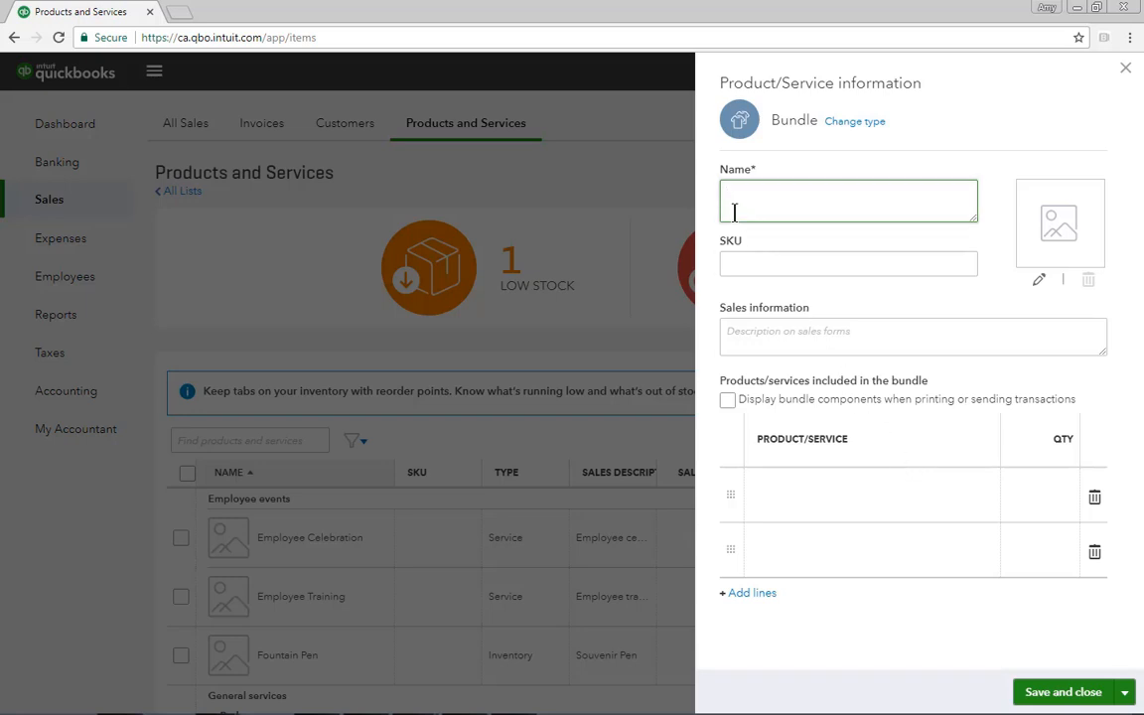
{"action": "type", "text": "Event Package"}
{"action": "left_click", "coordinate": [737, 331]}
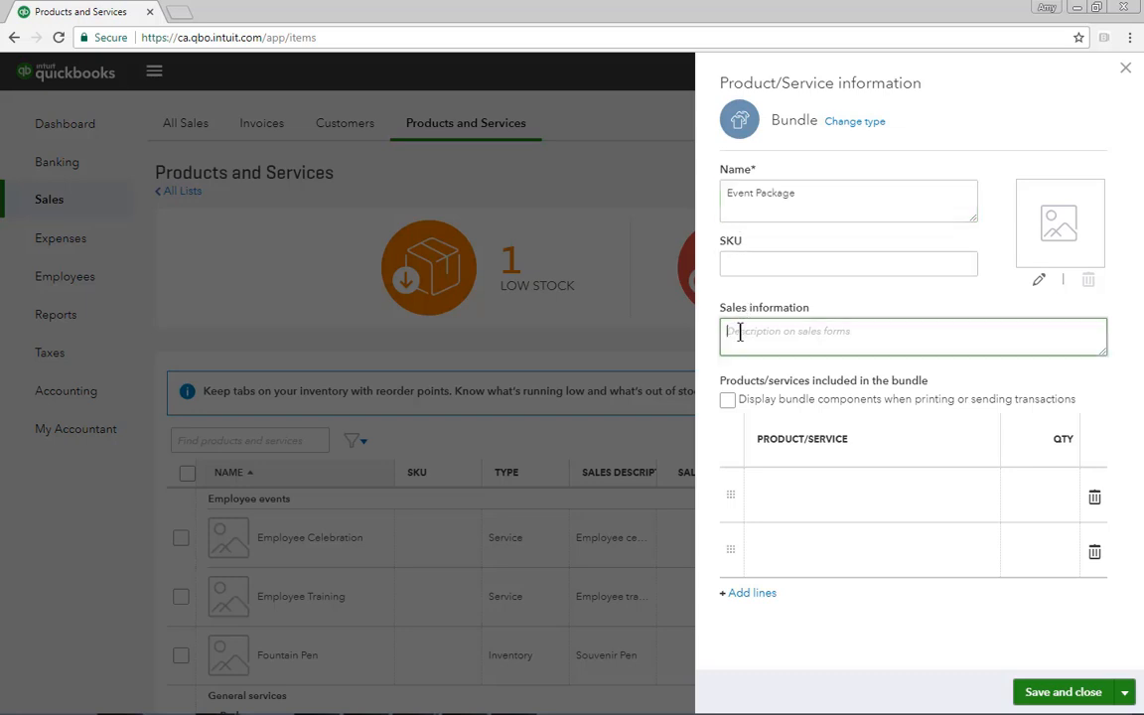
{"action": "type", "text": "Employee Event Package"}
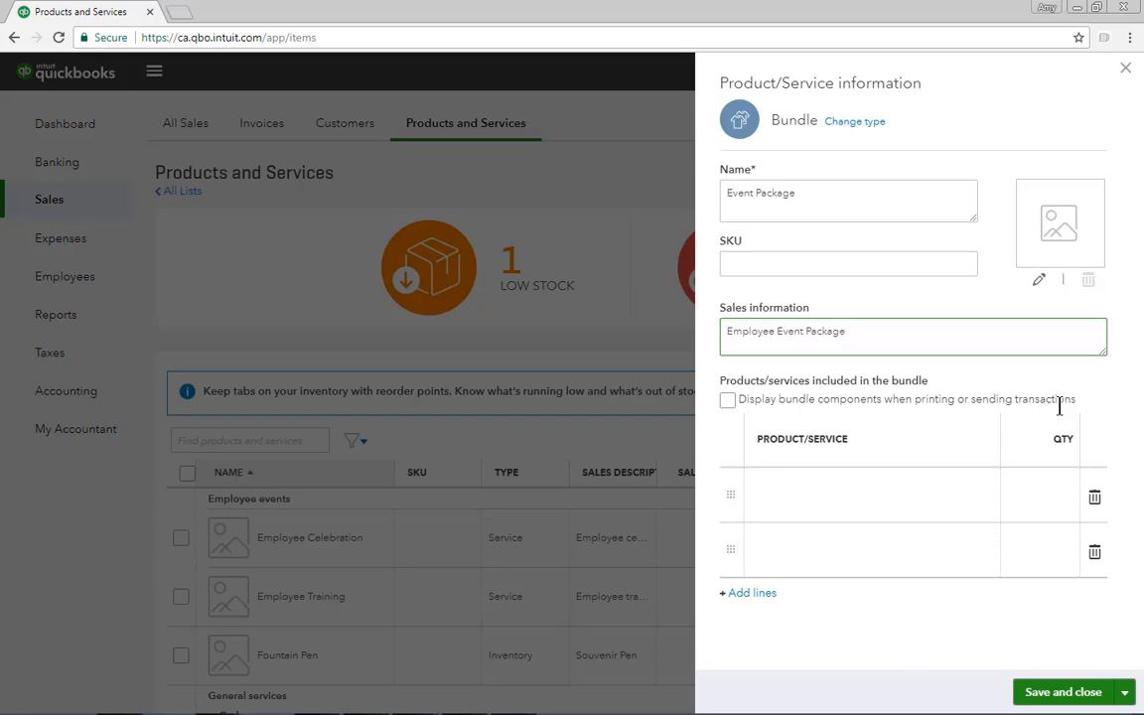
- Add Employee Celebration and Fountain Pen as the products and services included in the Event Package bundle
{"action": "left_click", "coordinate": [975, 498]}
{"action": "left_click", "coordinate": [988, 493]}
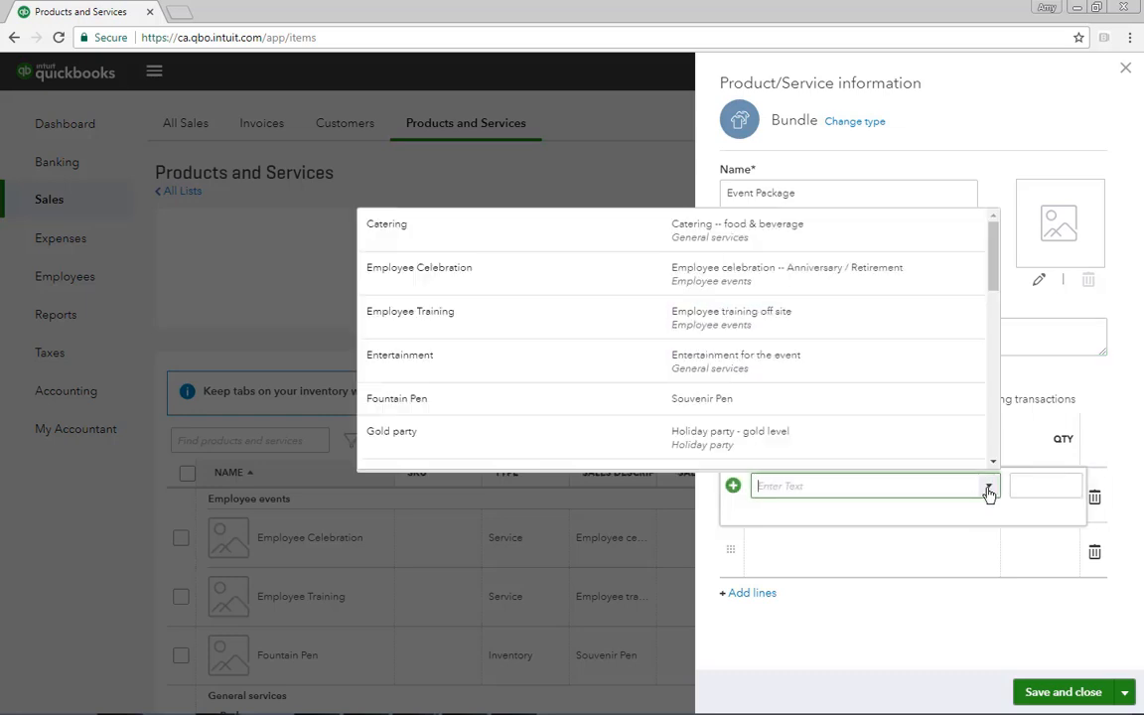
{"action": "left_click", "coordinate": [846, 283]}
{"action": "left_click", "coordinate": [969, 548]}
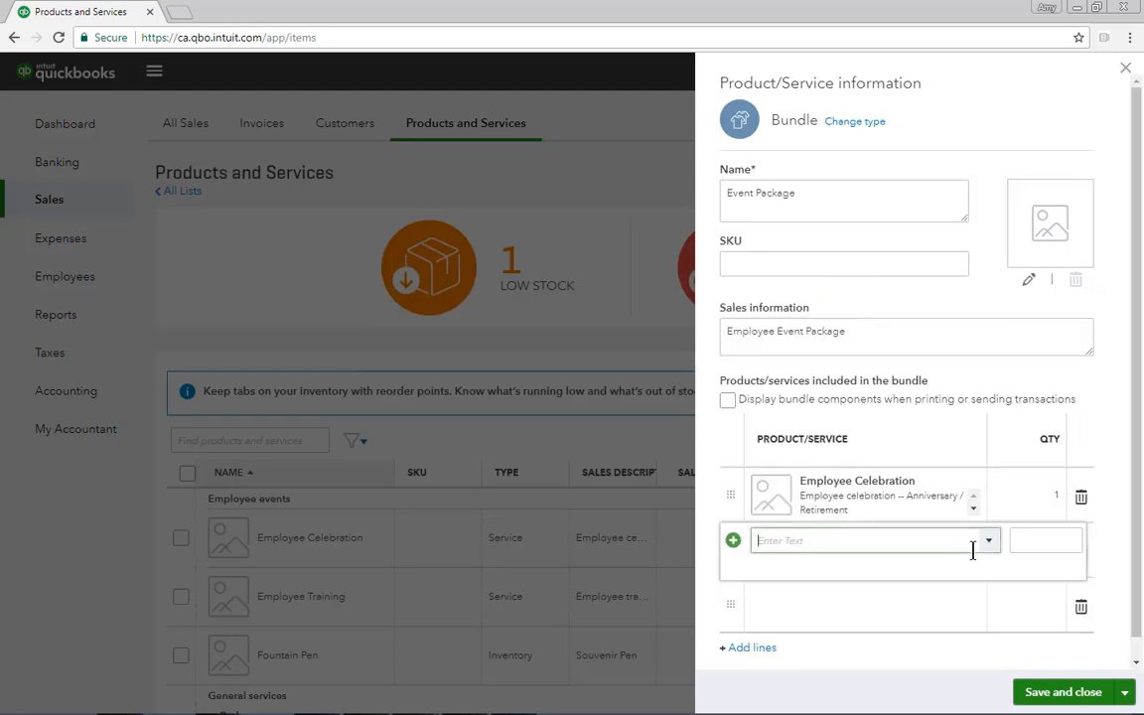
{"action": "left_click", "coordinate": [988, 542]}
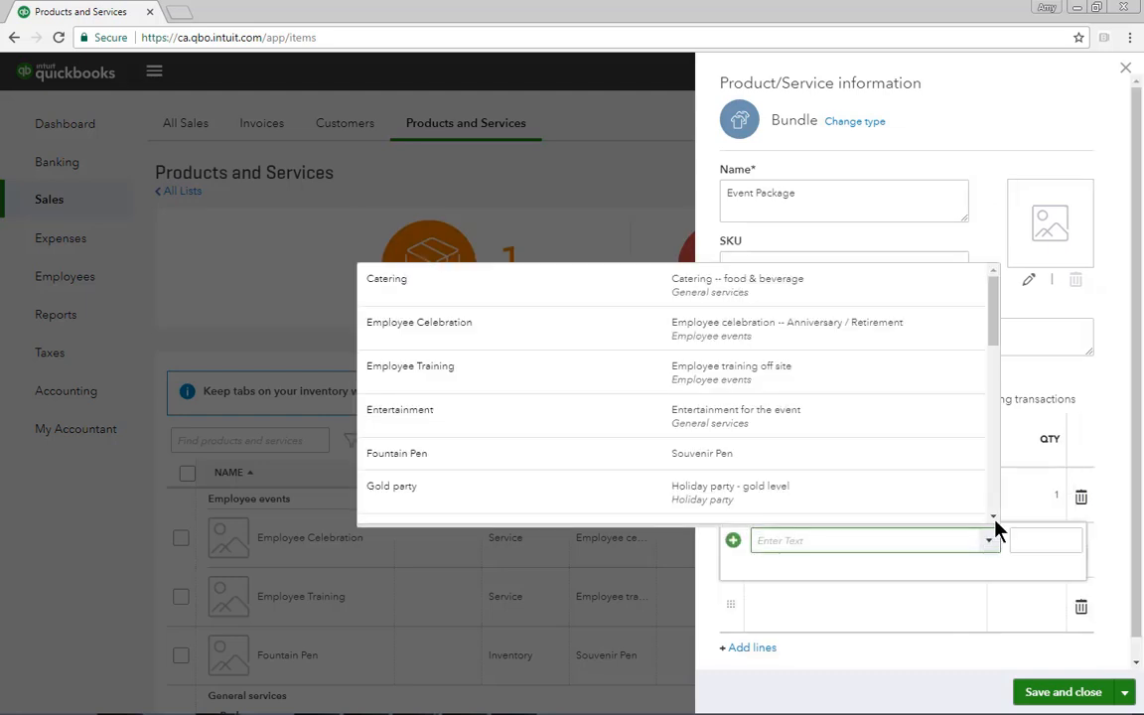
{"action": "left_click_drag", "start_coordinate": [994, 345], "coordinate": [993, 370]}
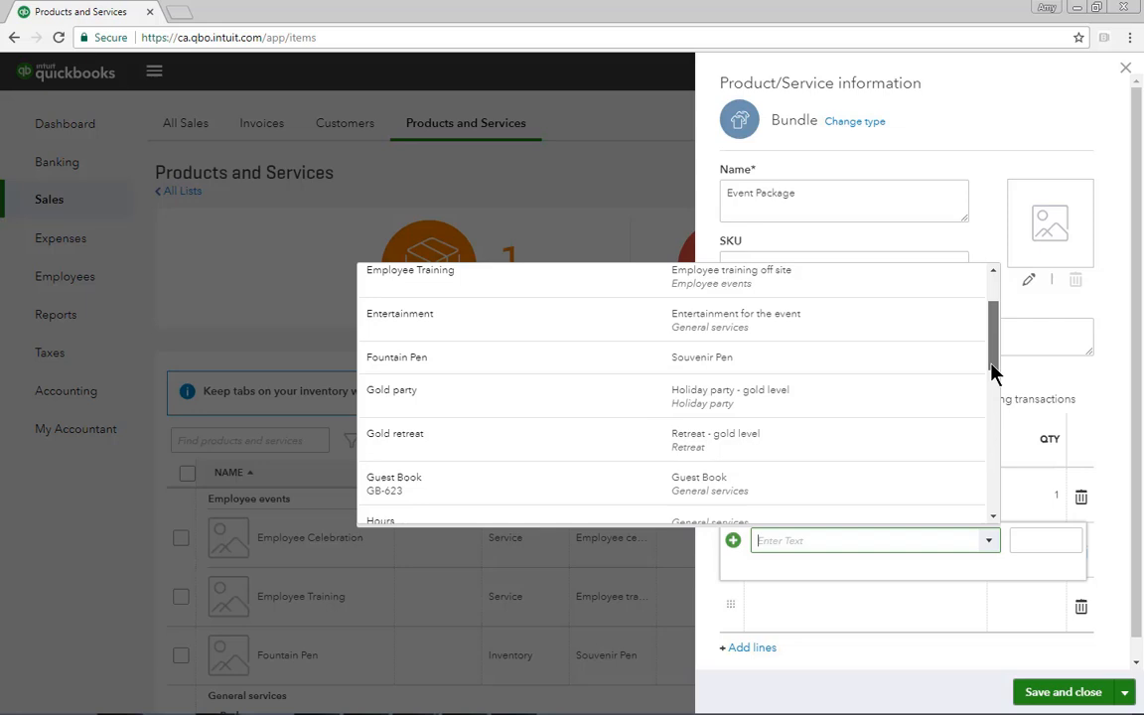
{"action": "left_click", "coordinate": [747, 359]}
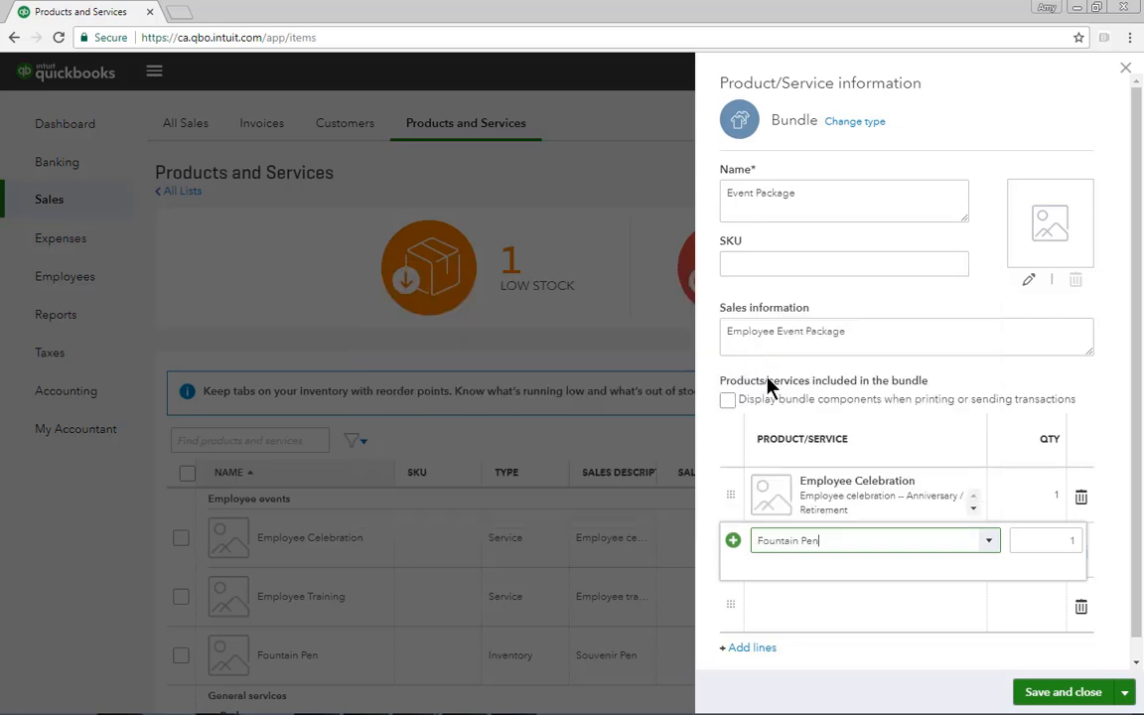
- Set the Fountain Pen quantity in the bundle to 50, and save and close the bundle
{"action": "left_click", "coordinate": [1038, 502]}
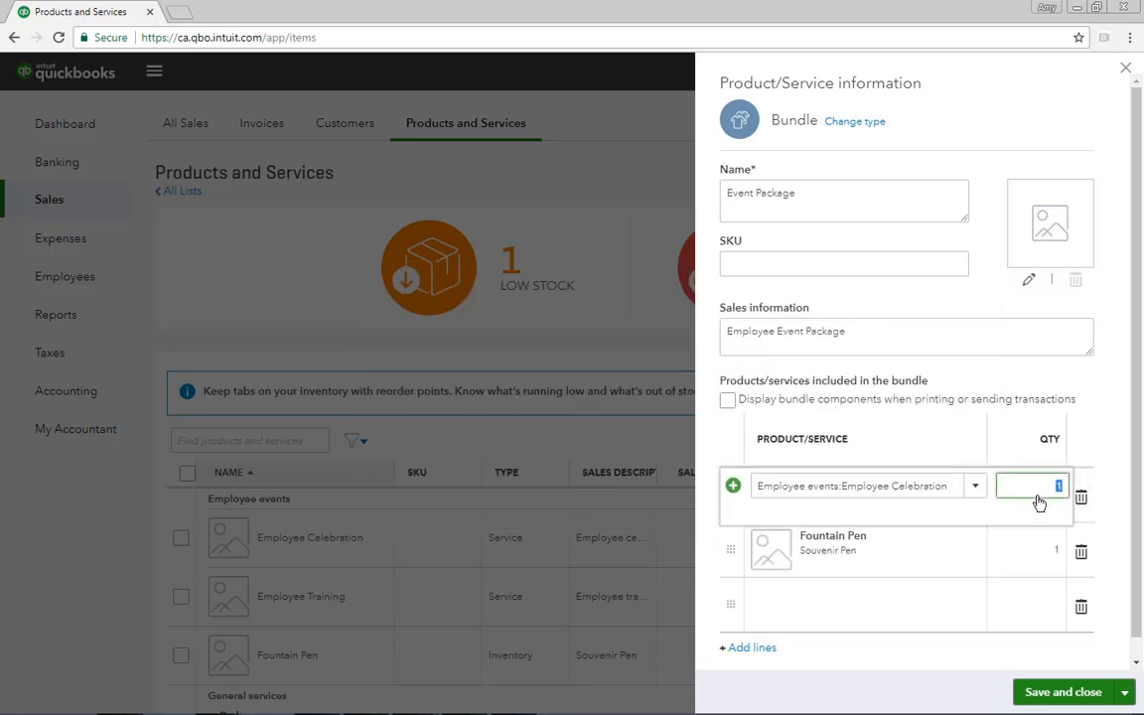
{"action": "left_click", "coordinate": [1043, 553]}
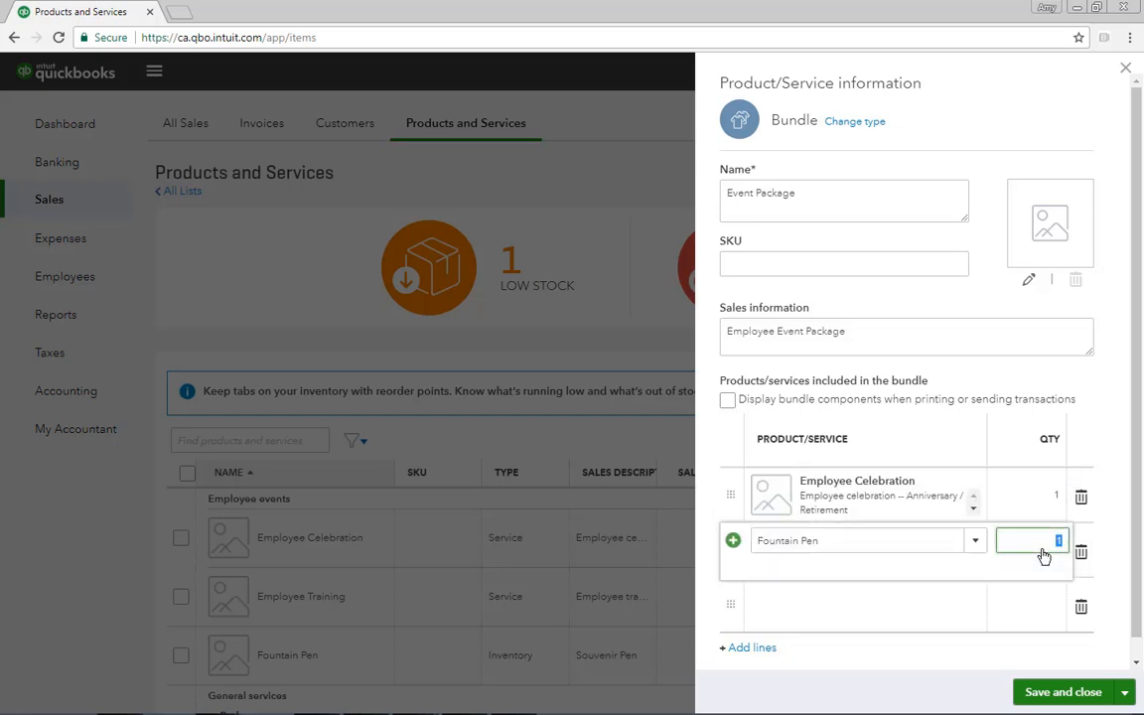
{"action": "type", "text": "50"}
{"action": "left_click", "coordinate": [1077, 694]}
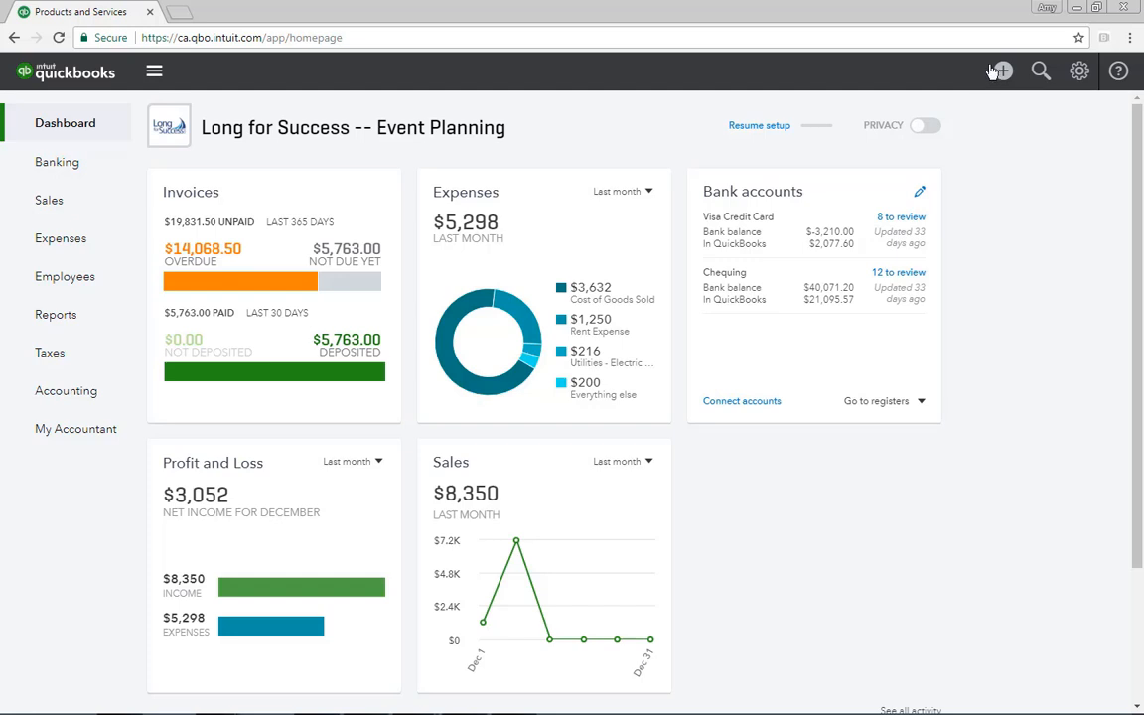
- Open the purchase order options in the company's expense settings and save them with Use purchase orders enabled
{"action": "left_click", "coordinate": [1080, 72]}
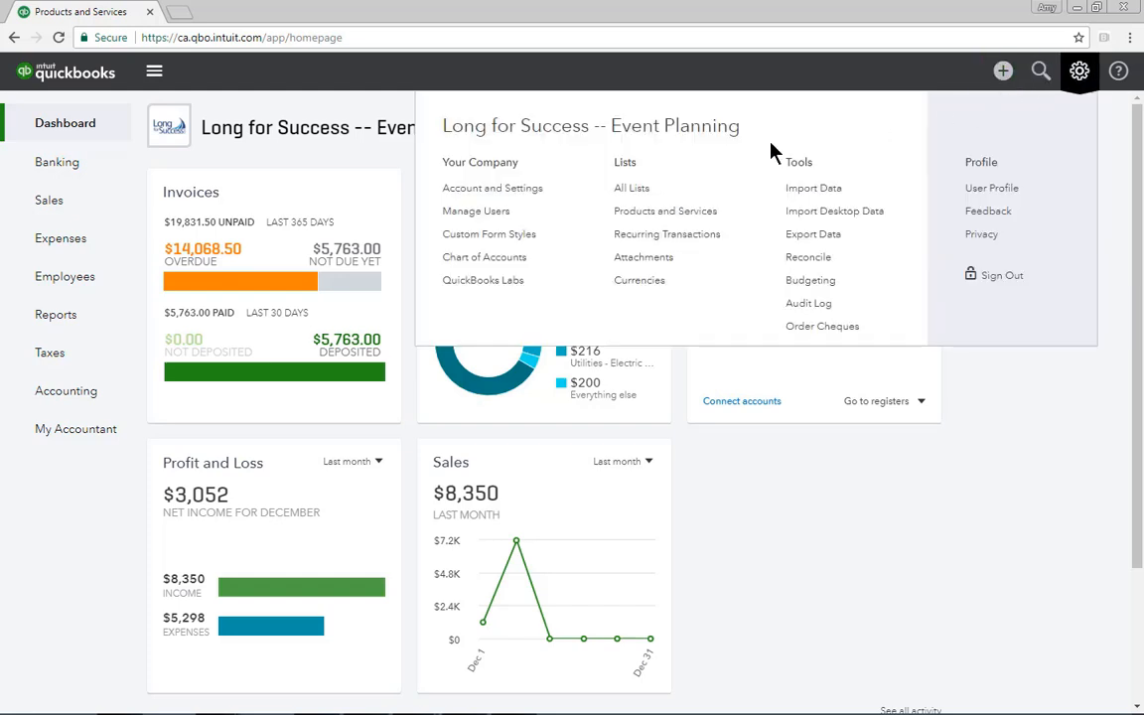
{"action": "left_click", "coordinate": [541, 192]}
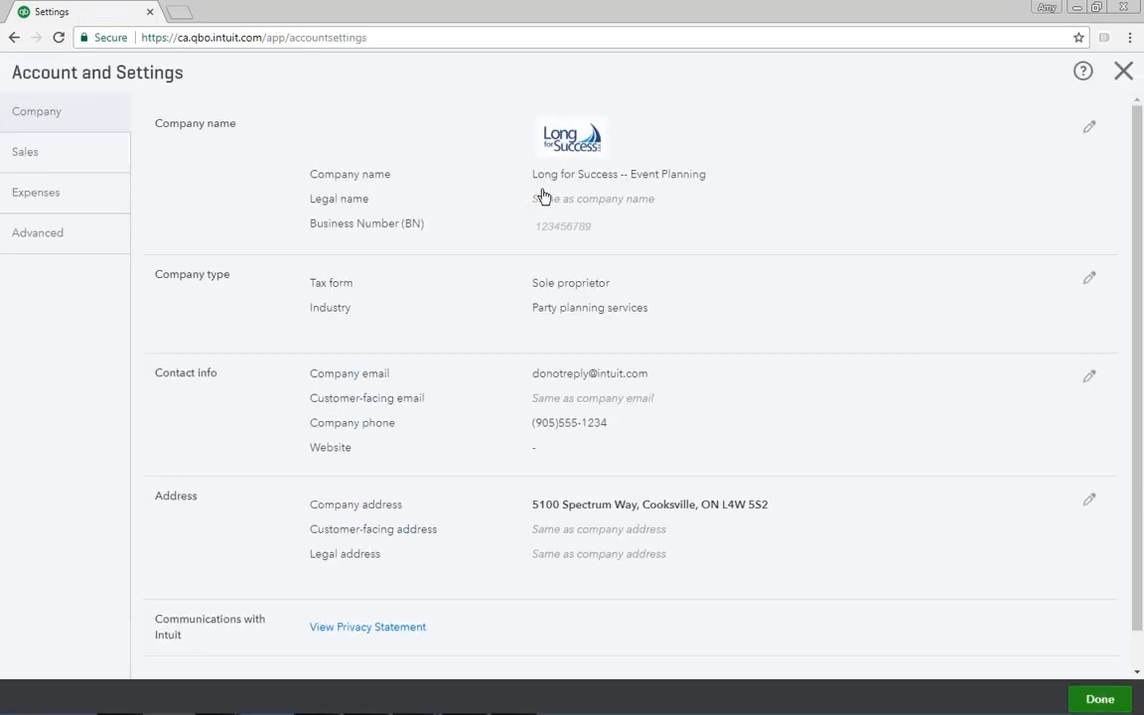
{"action": "left_click", "coordinate": [92, 195]}
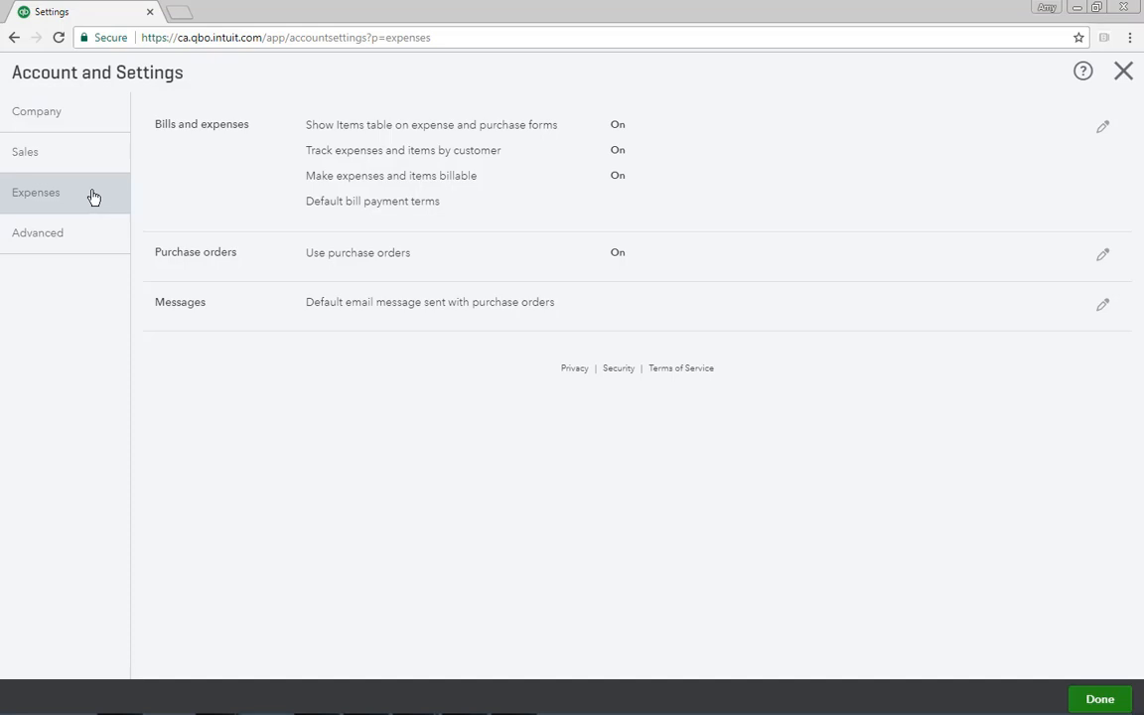
{"action": "left_click", "coordinate": [253, 266]}
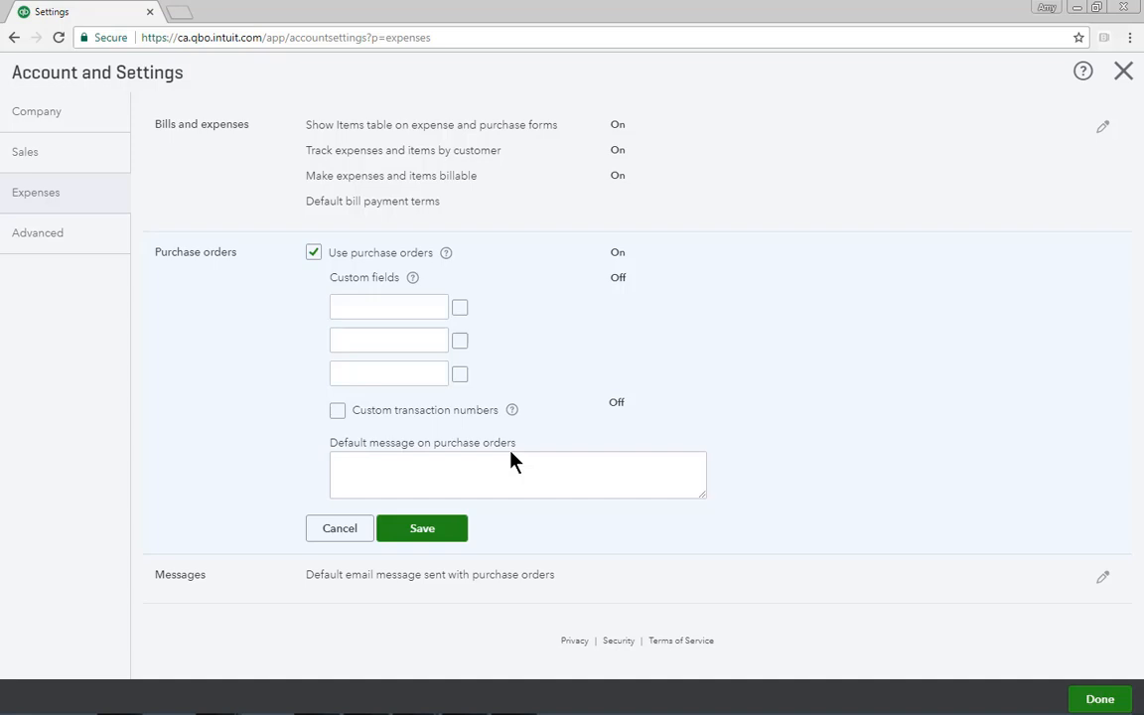
{"action": "left_click", "coordinate": [442, 534]}
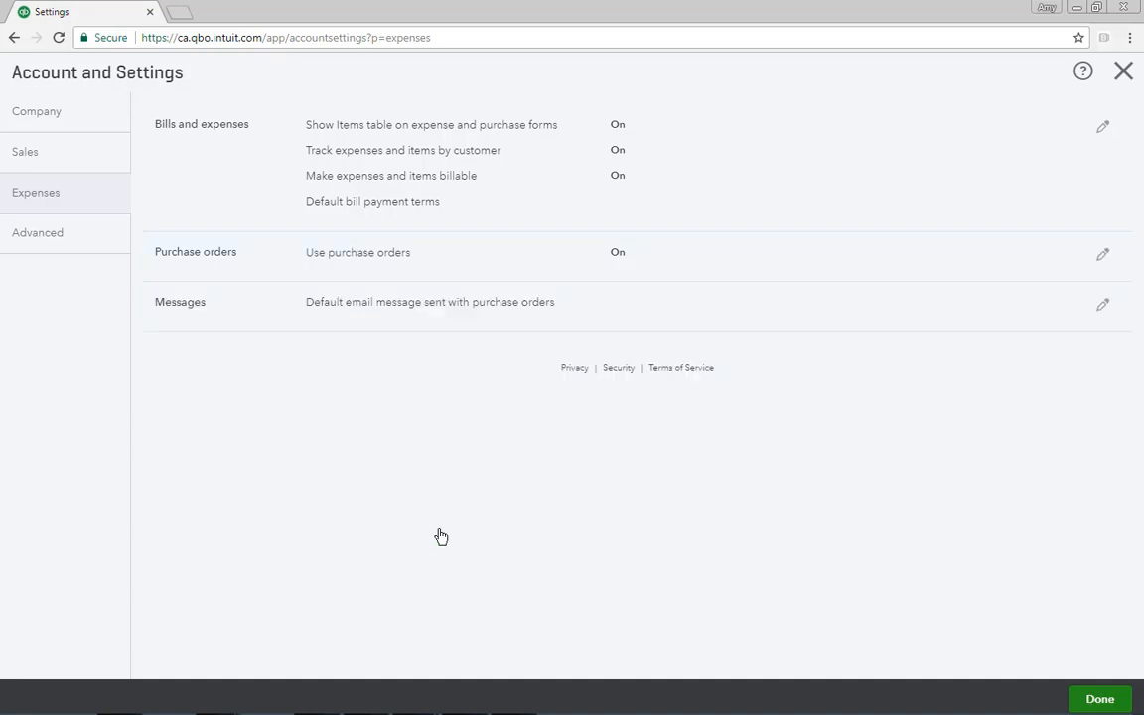
{"action": "left_click", "coordinate": [1099, 697]}
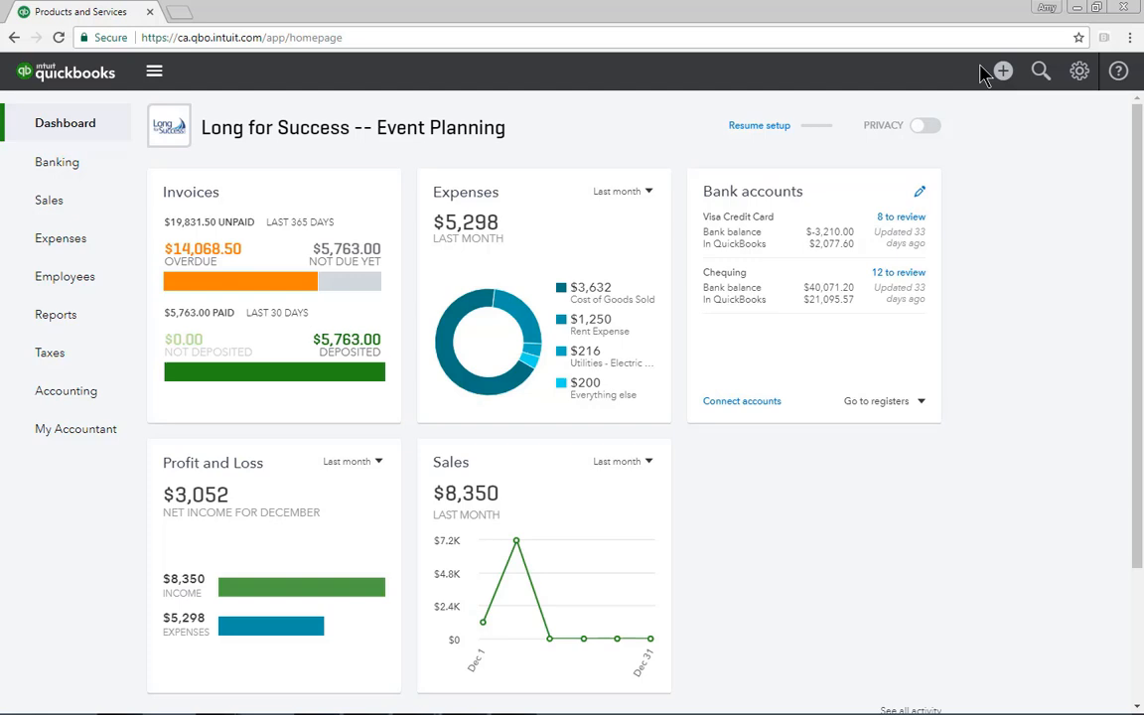
- Start a new purchase order for the supplier Burc Heating & AC, leaving the ship-to customer empty
{"action": "left_click", "coordinate": [1002, 71]}
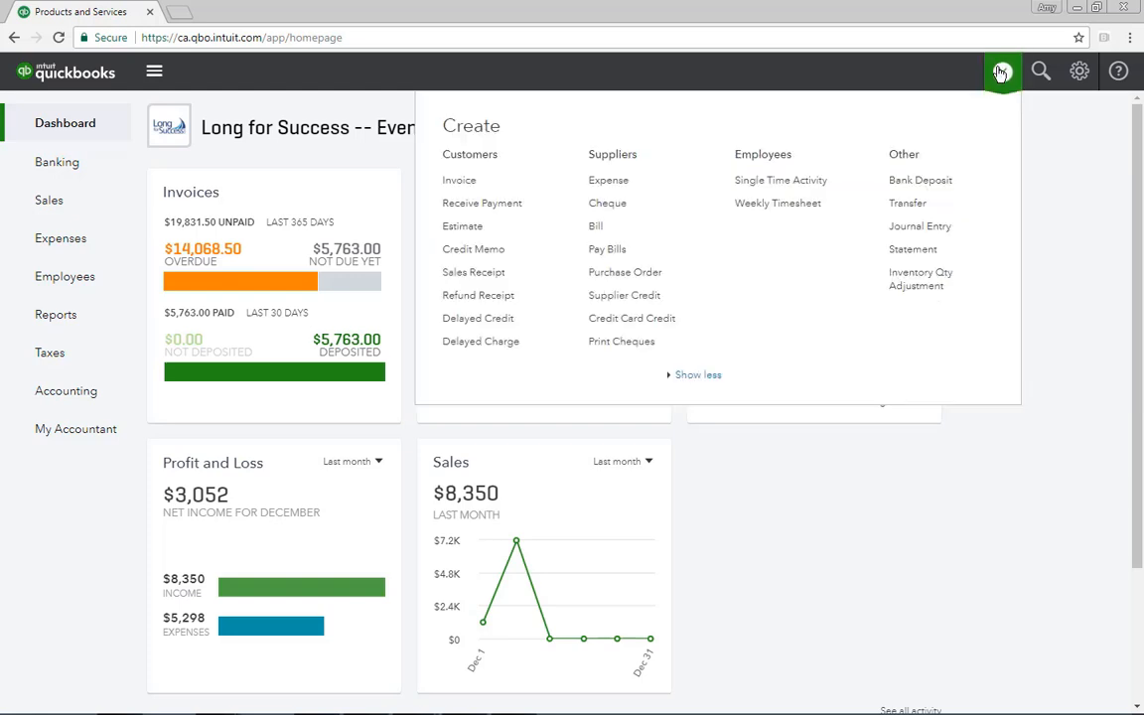
{"action": "left_click", "coordinate": [644, 276]}
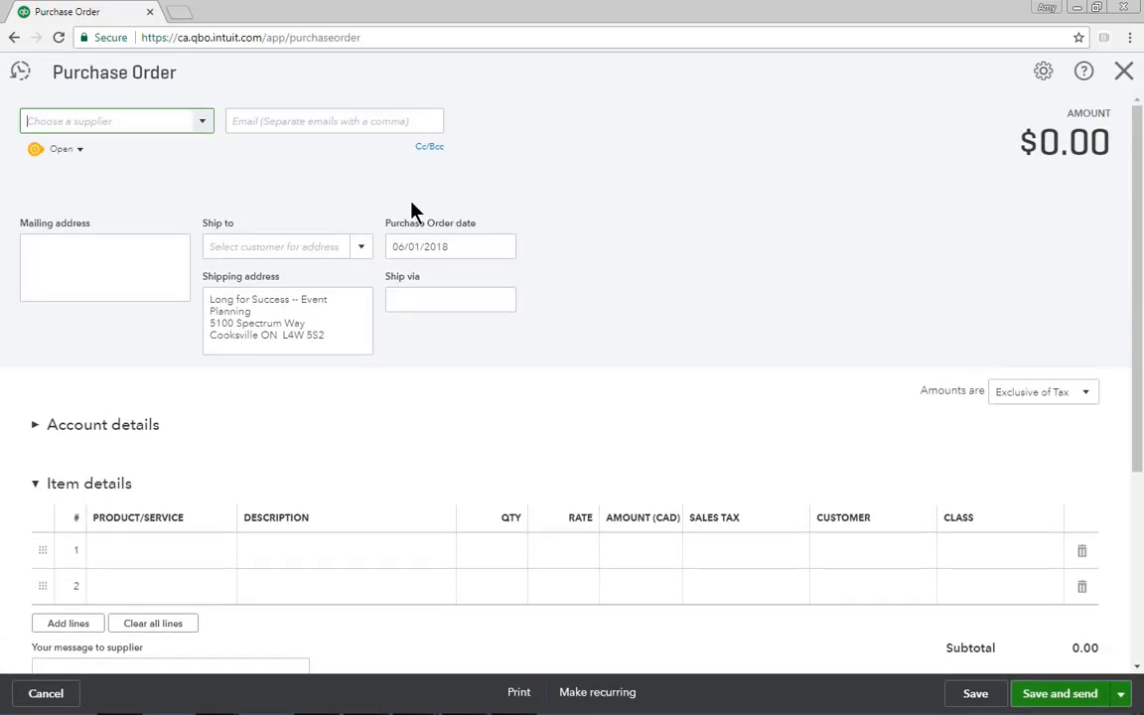
{"action": "left_click", "coordinate": [203, 126]}
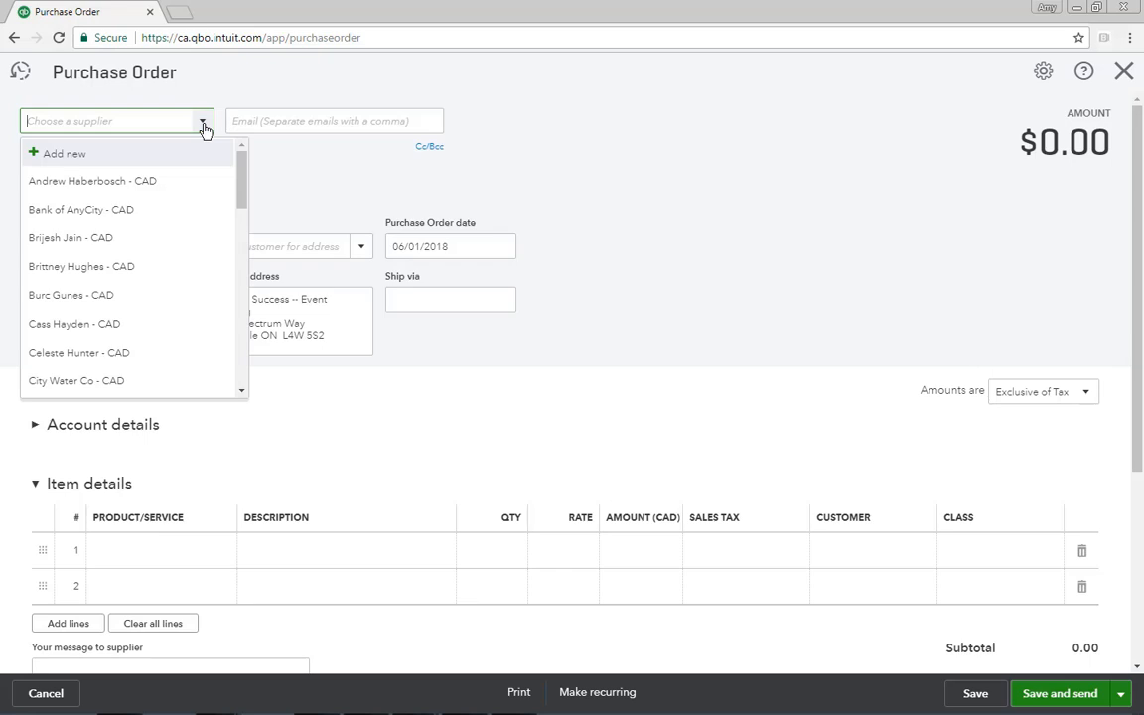
{"action": "left_click", "coordinate": [110, 295]}
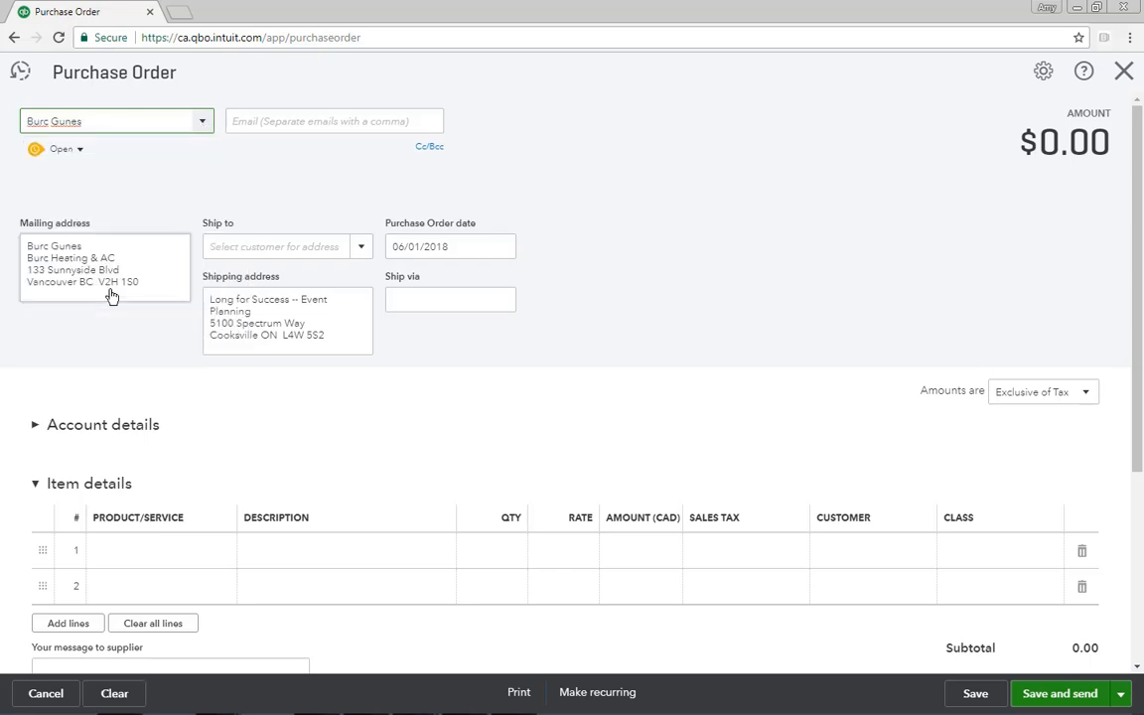
{"action": "left_click", "coordinate": [362, 248]}
{"action": "left_click", "coordinate": [363, 249]}
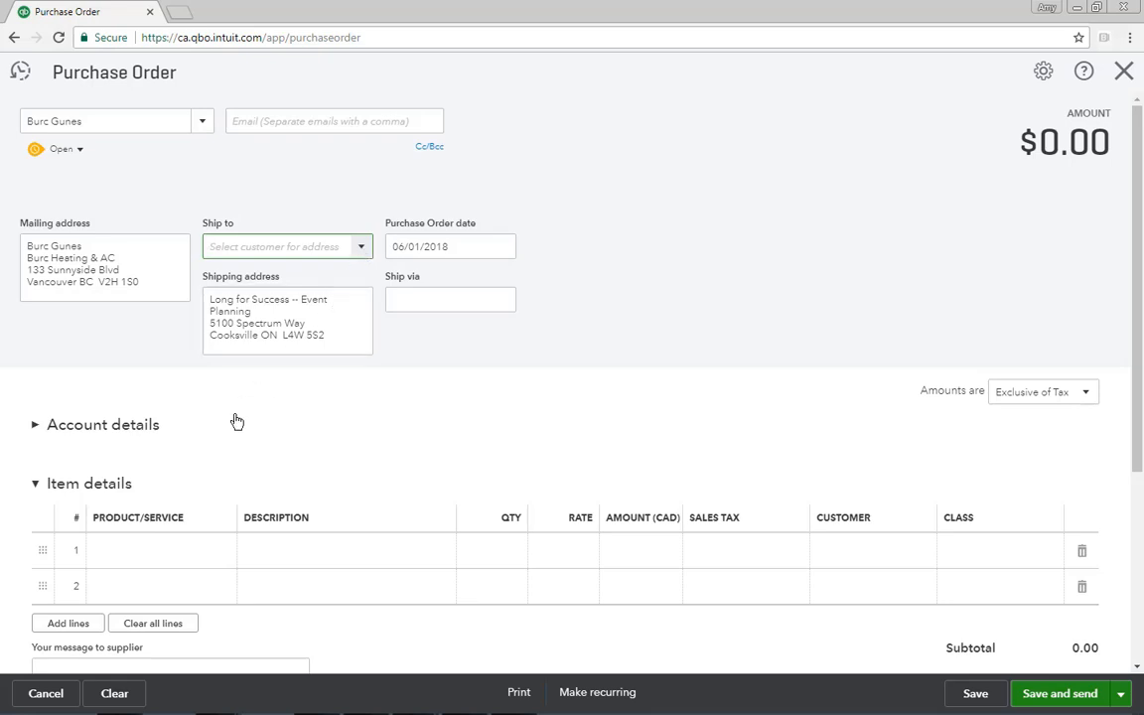
- Add Fountain Pen with quantity 100 to the first item line and save the purchase order
{"action": "left_click", "coordinate": [198, 552]}
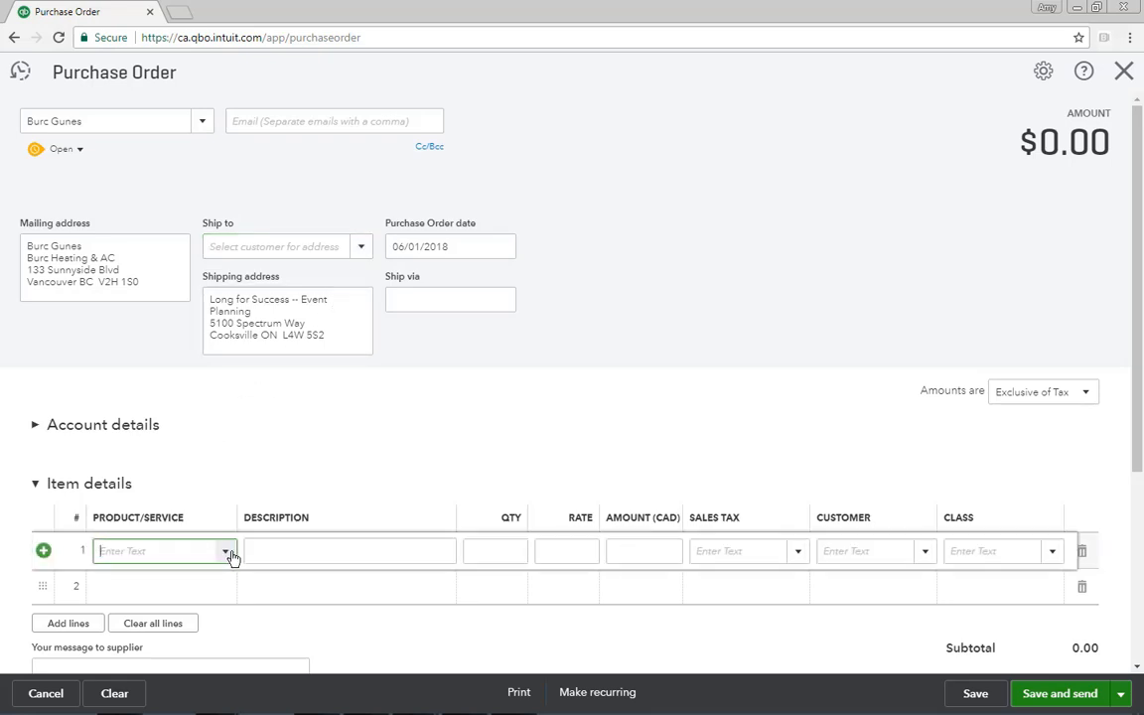
{"action": "left_click", "coordinate": [228, 553]}
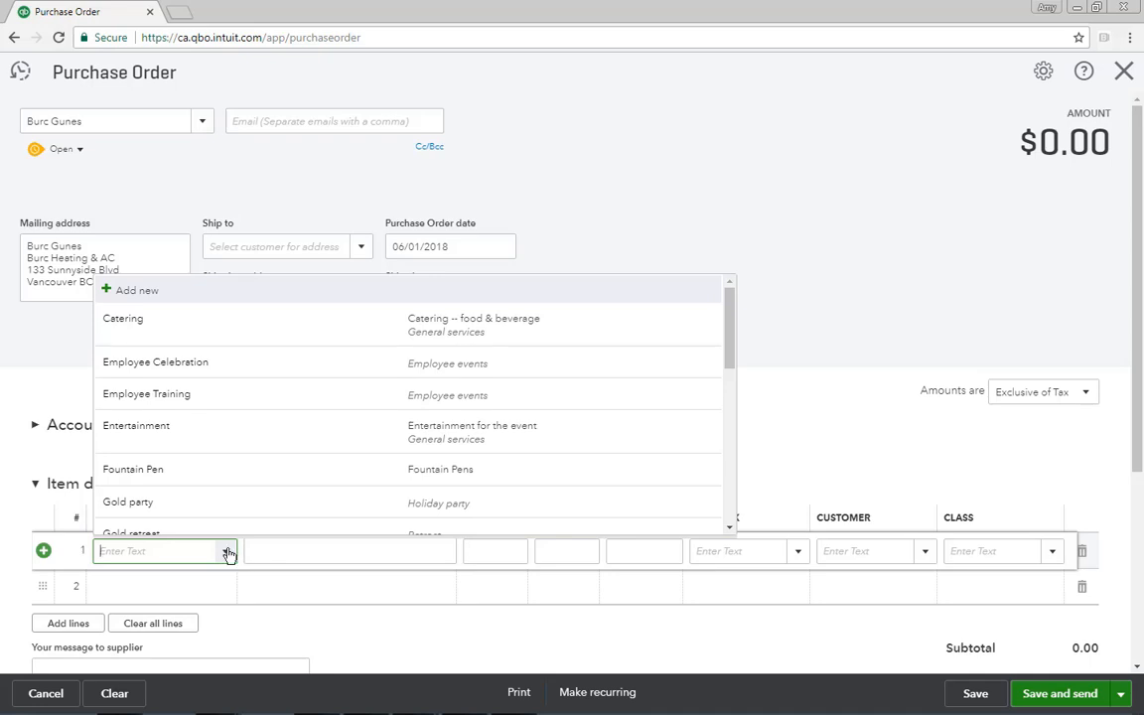
{"action": "left_click", "coordinate": [167, 473]}
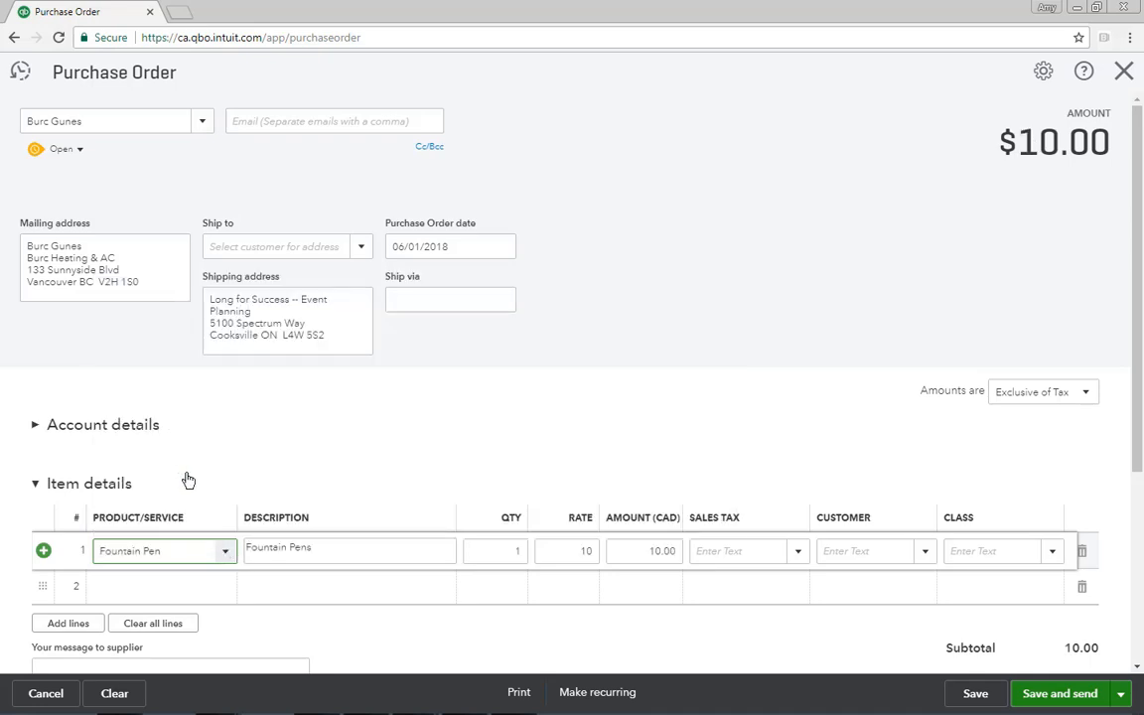
{"action": "left_click", "coordinate": [519, 553]}
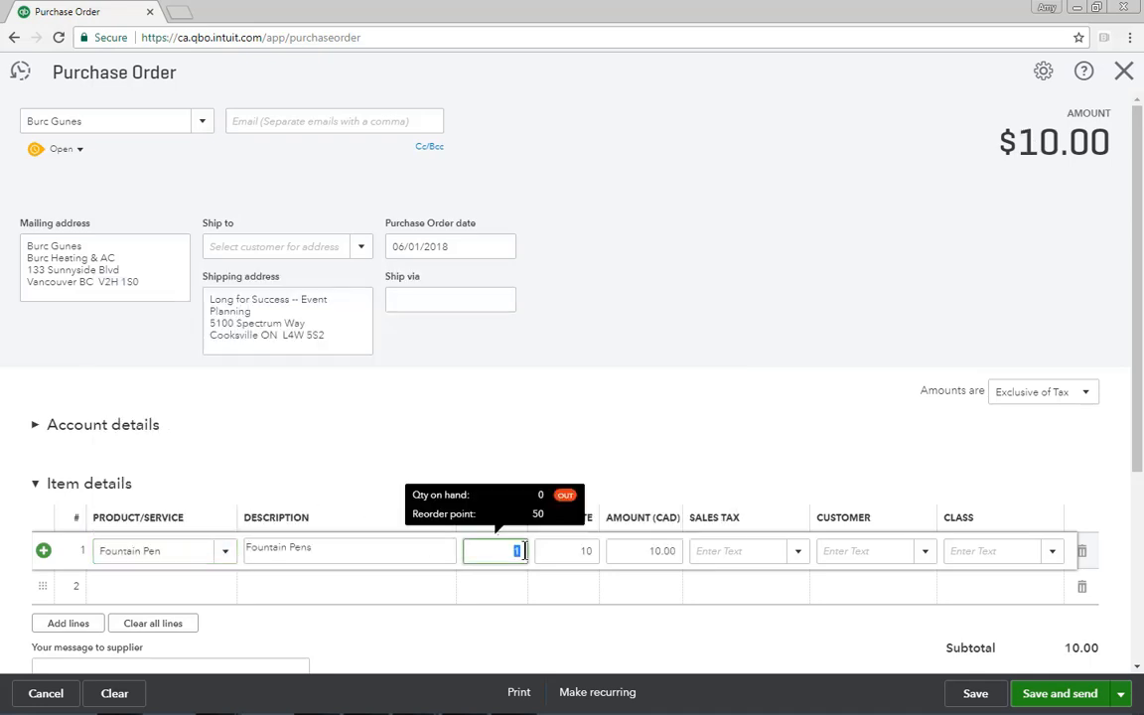
{"action": "type", "text": "100"}
{"action": "key", "text": "Tab"}
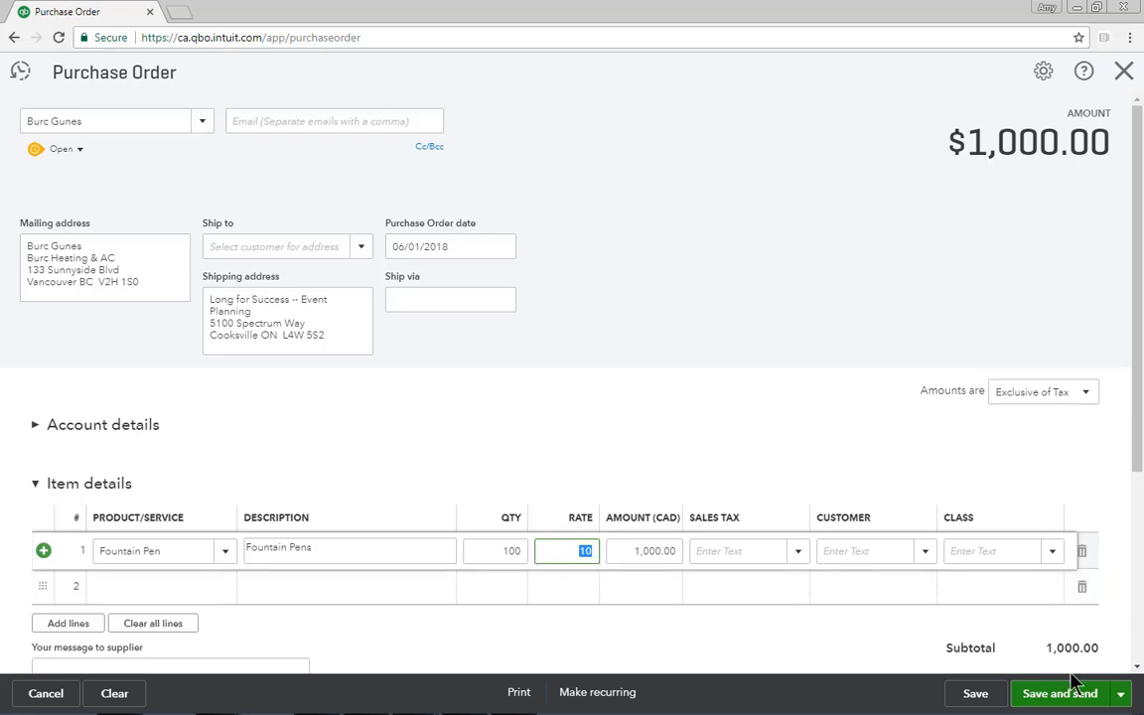
{"action": "left_click", "coordinate": [1118, 699]}
{"action": "left_click", "coordinate": [1043, 662]}
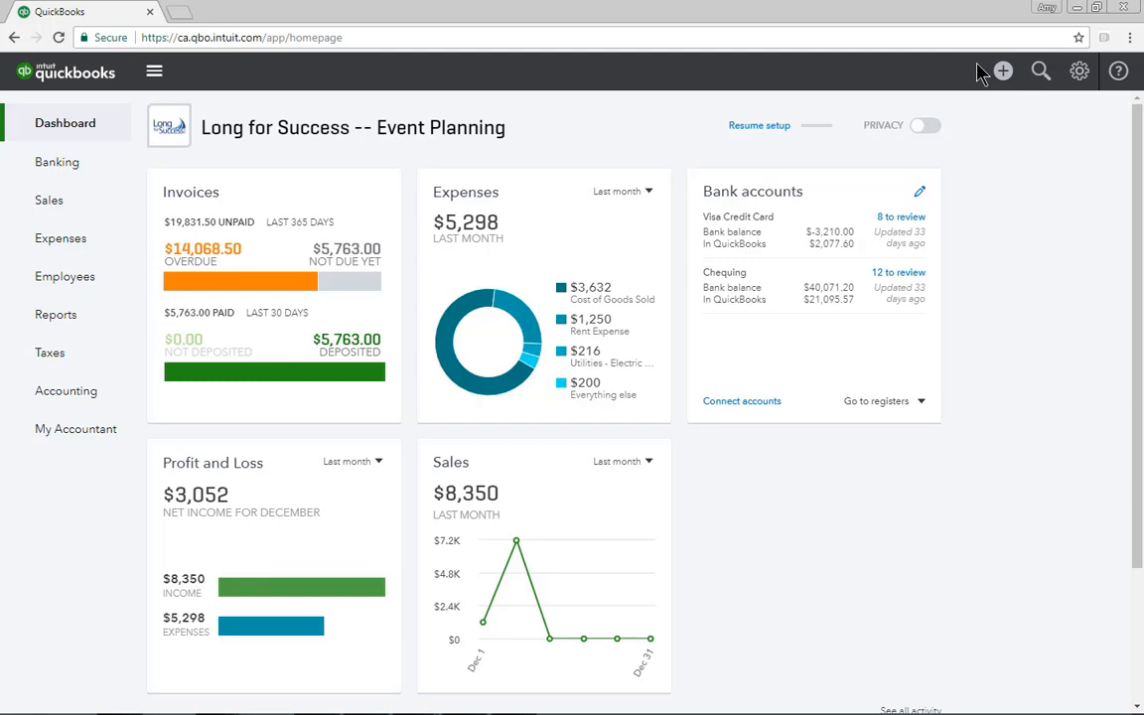
- Run the Open Purchase Order Detail report from the Review Expenses and Purchases group
{"action": "left_click", "coordinate": [93, 319]}
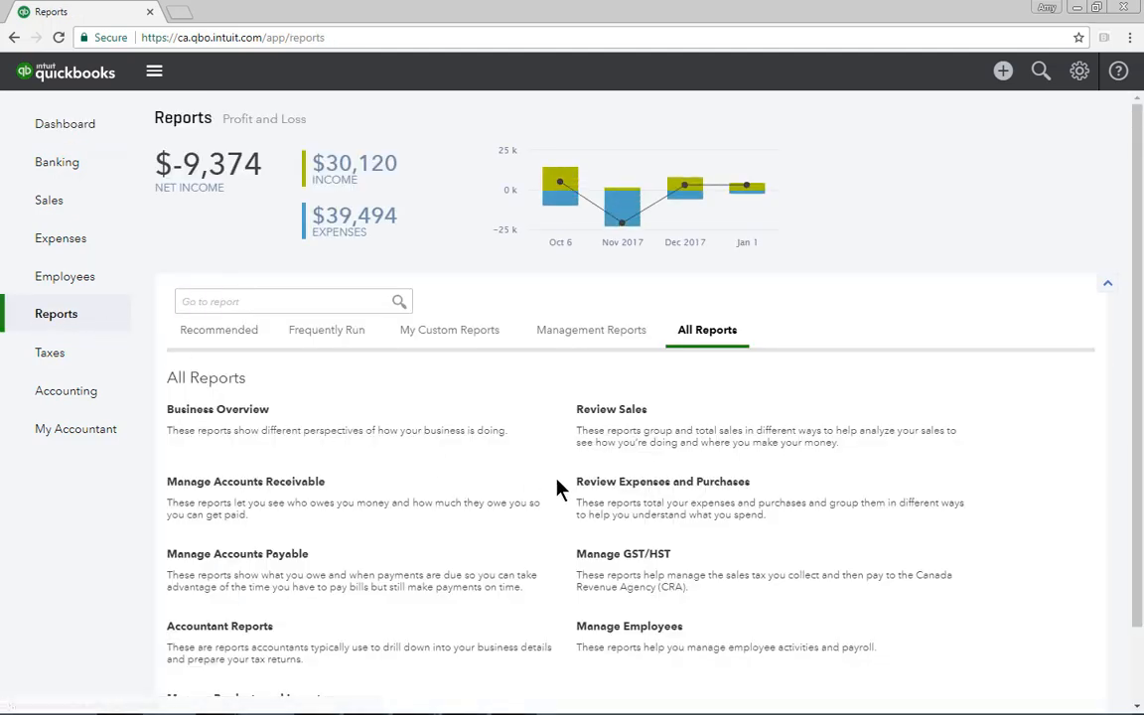
{"action": "left_click", "coordinate": [632, 488]}
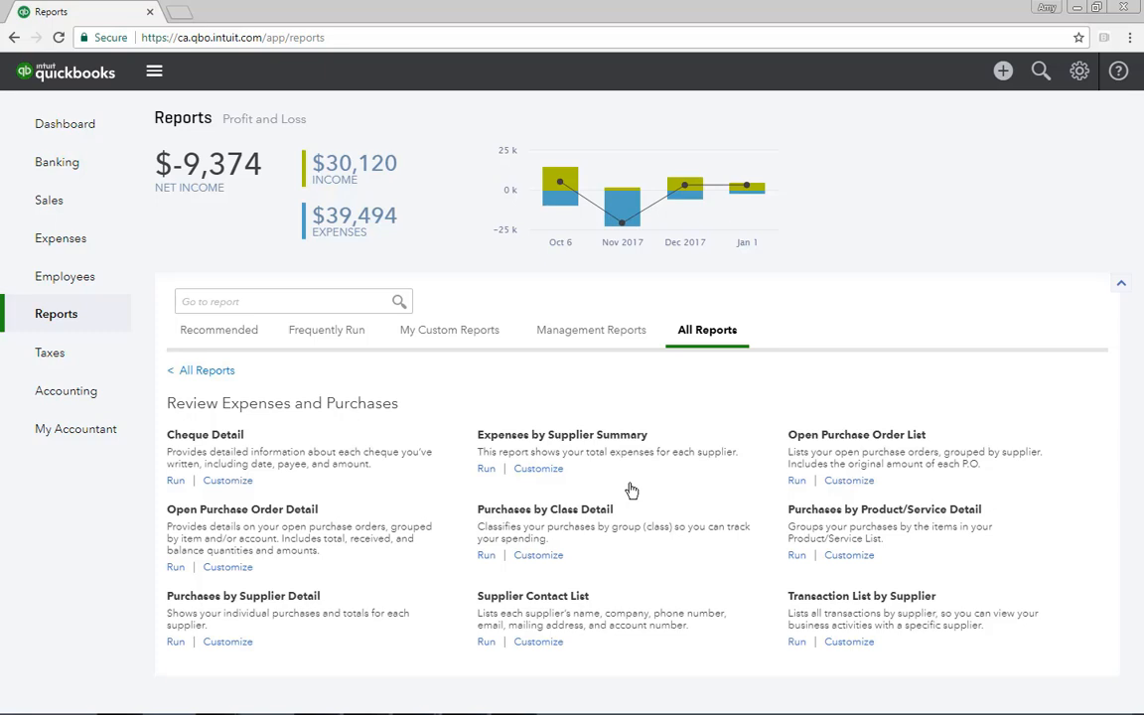
{"action": "left_click", "coordinate": [308, 509]}
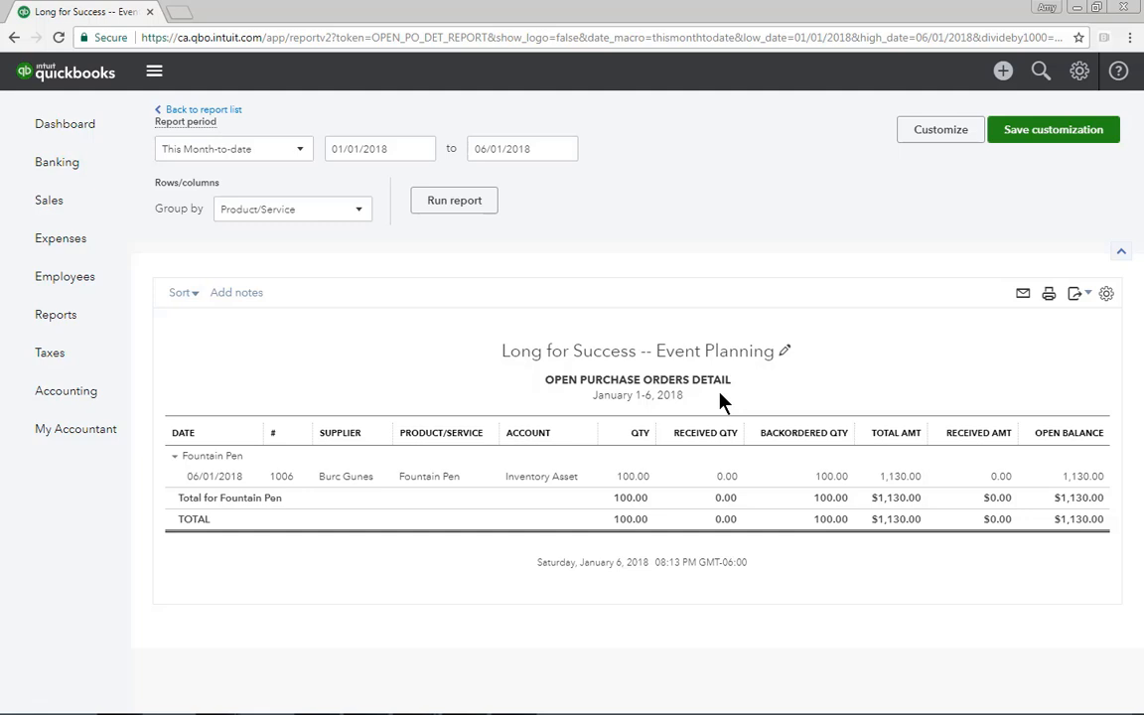
- Open the supplier list and filter it to suppliers with unbilled purchase orders
{"action": "left_click", "coordinate": [74, 248]}
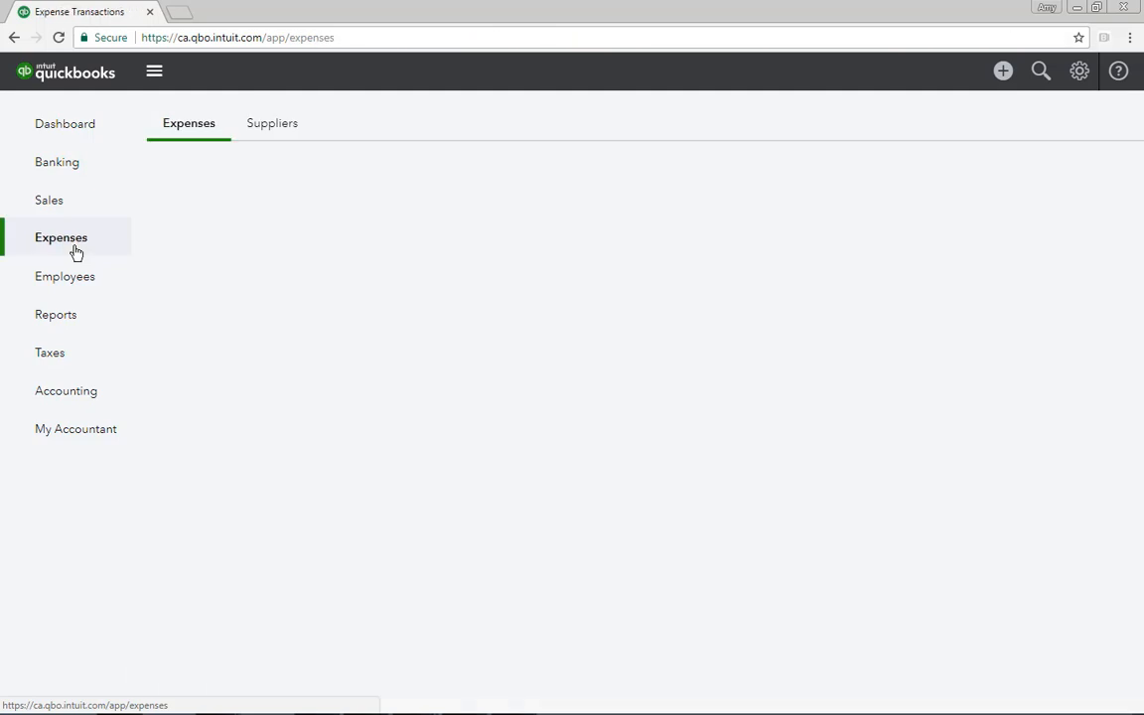
{"action": "left_click", "coordinate": [277, 131]}
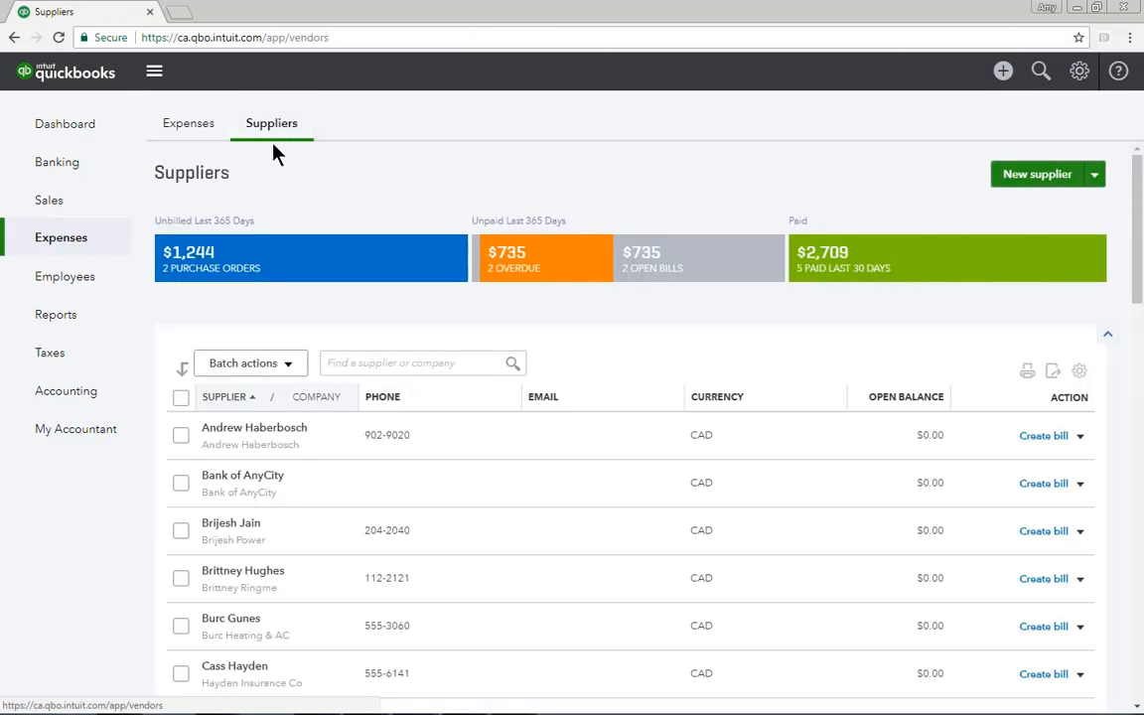
{"action": "left_click", "coordinate": [250, 258]}
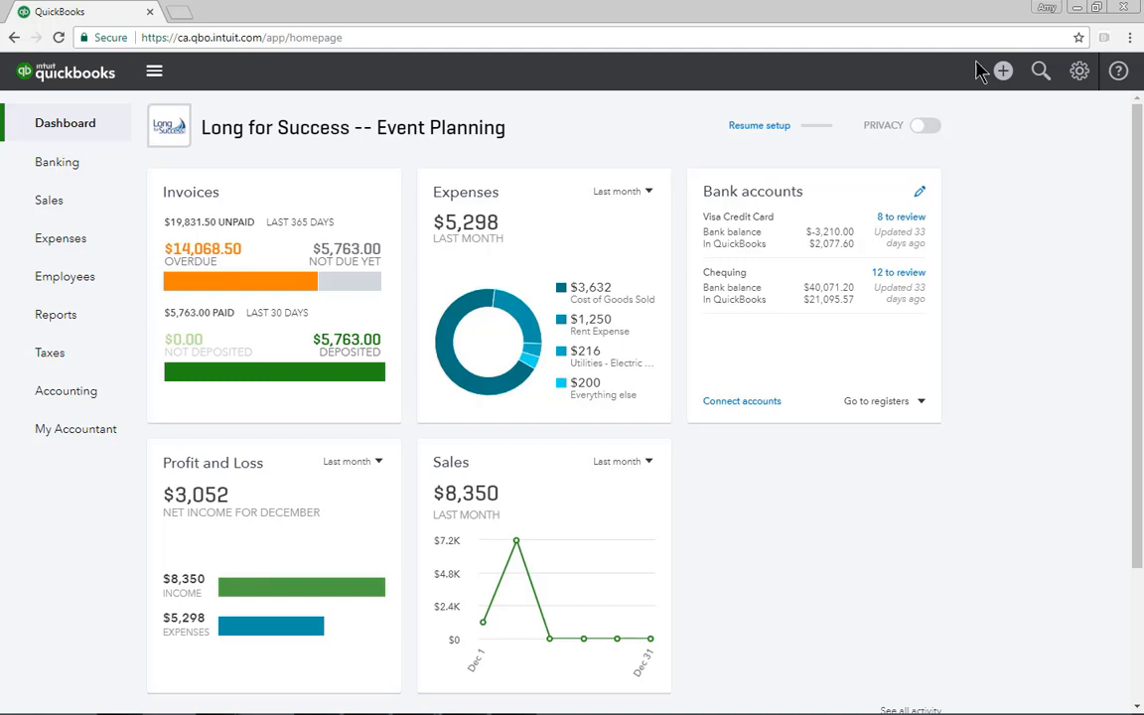
- Start a new bill for the supplier Burc Heating & AC
{"action": "left_click", "coordinate": [1004, 71]}
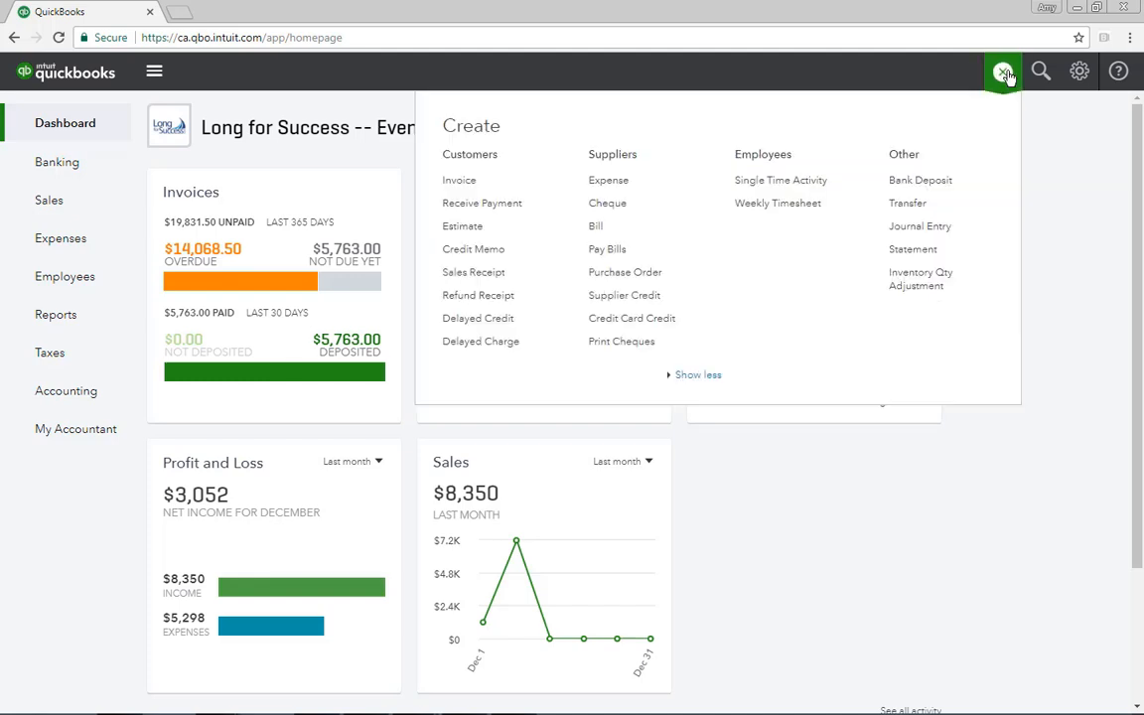
{"action": "left_click", "coordinate": [616, 227]}
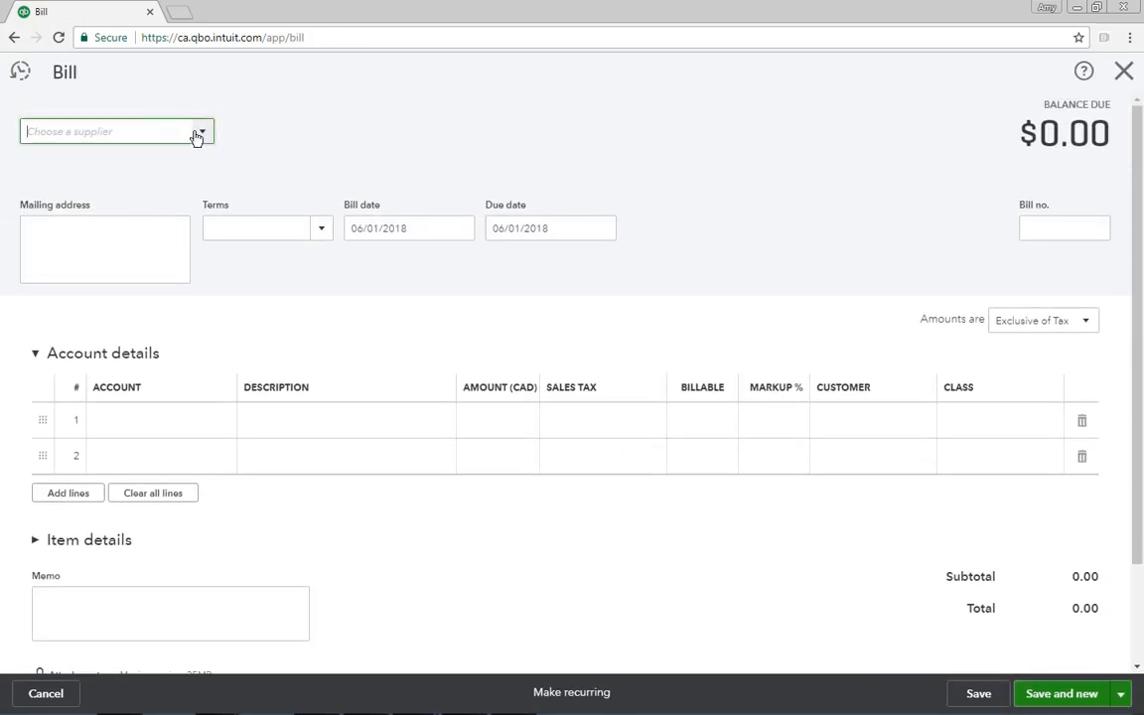
{"action": "left_click", "coordinate": [201, 134]}
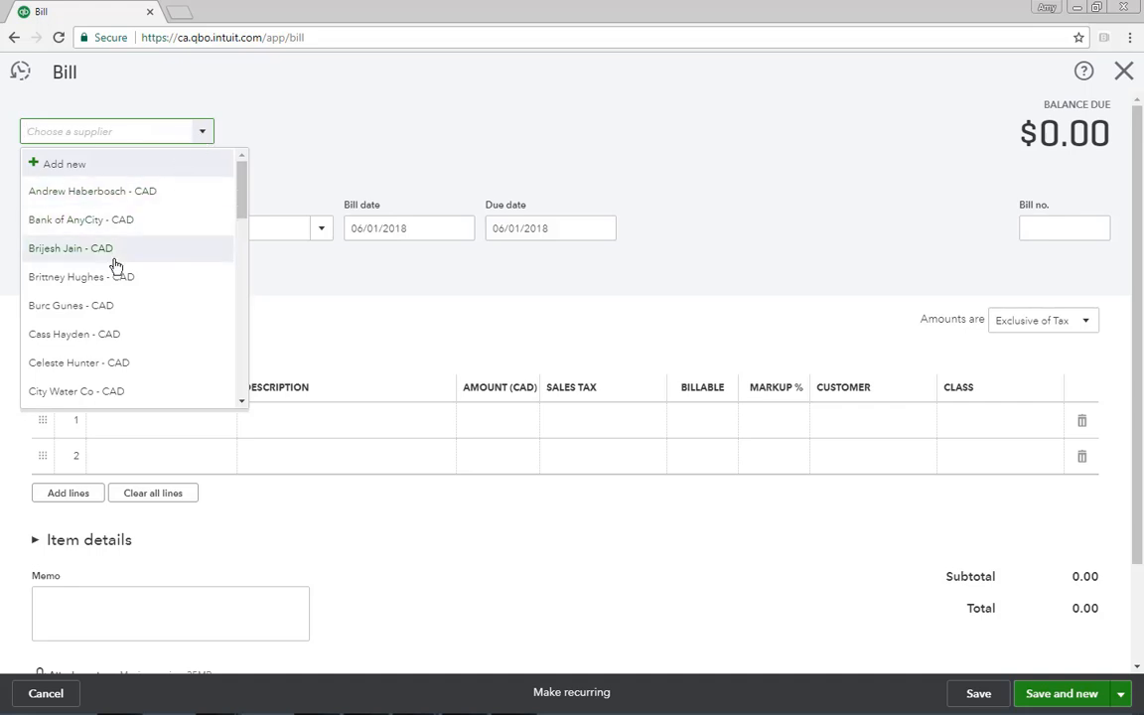
{"action": "left_click", "coordinate": [98, 304]}
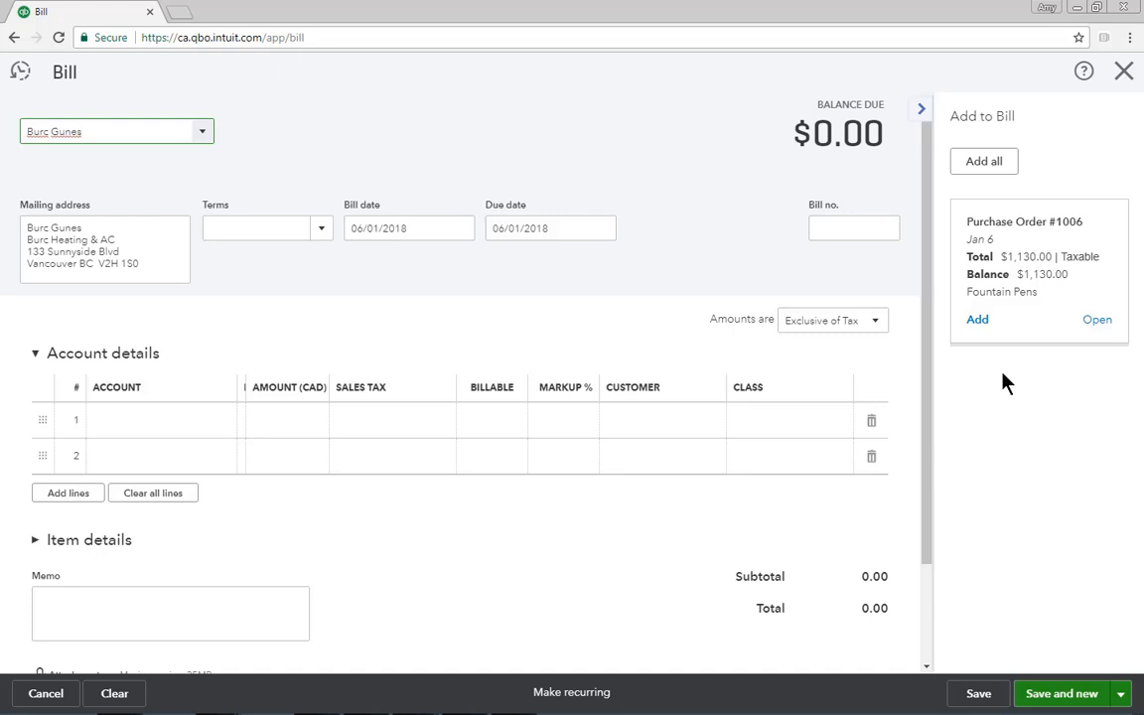
- Add the open Fountain Pens purchase order to the bill, then save and close the bill
{"action": "left_click", "coordinate": [979, 322]}
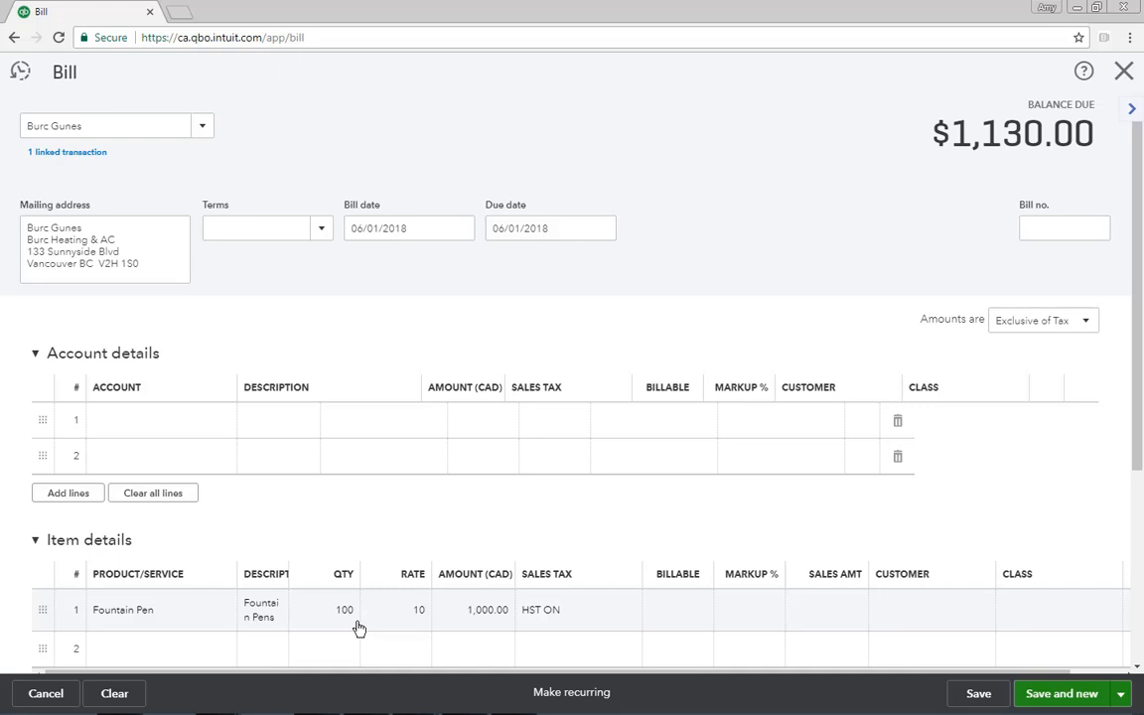
{"action": "left_click", "coordinate": [1122, 695]}
{"action": "left_click", "coordinate": [1051, 666]}
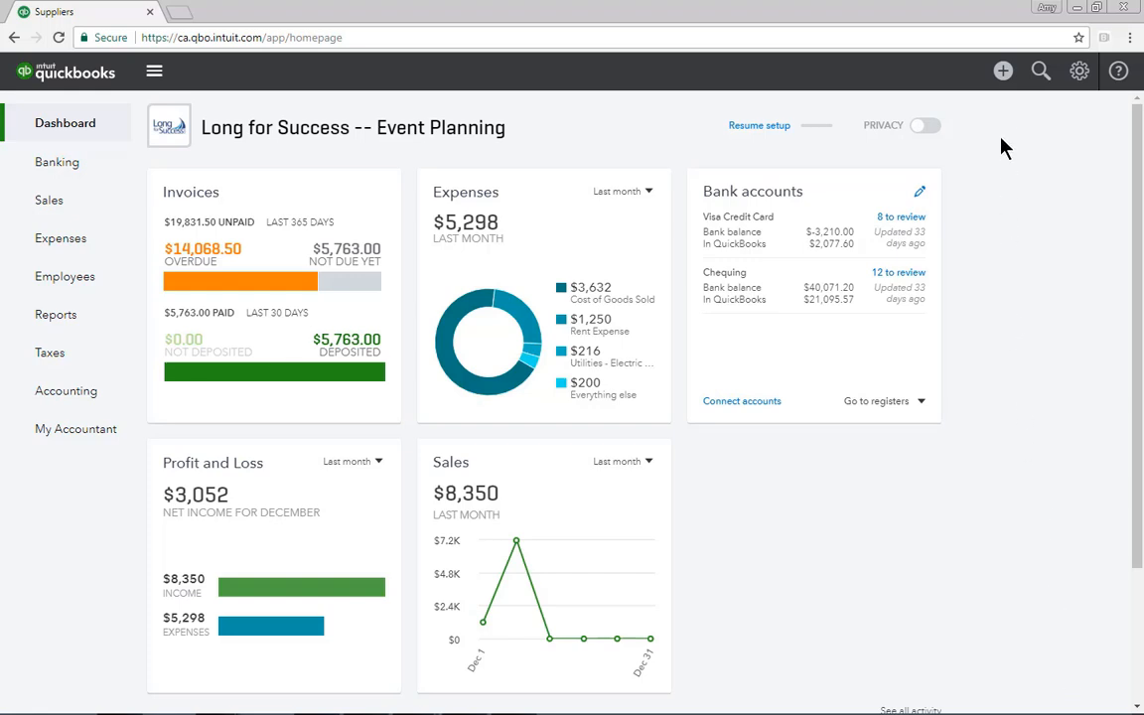
- Create a bill for the supplier Hayden Insurance Co and add its open Guest Book purchase order
{"action": "left_click", "coordinate": [1002, 71]}
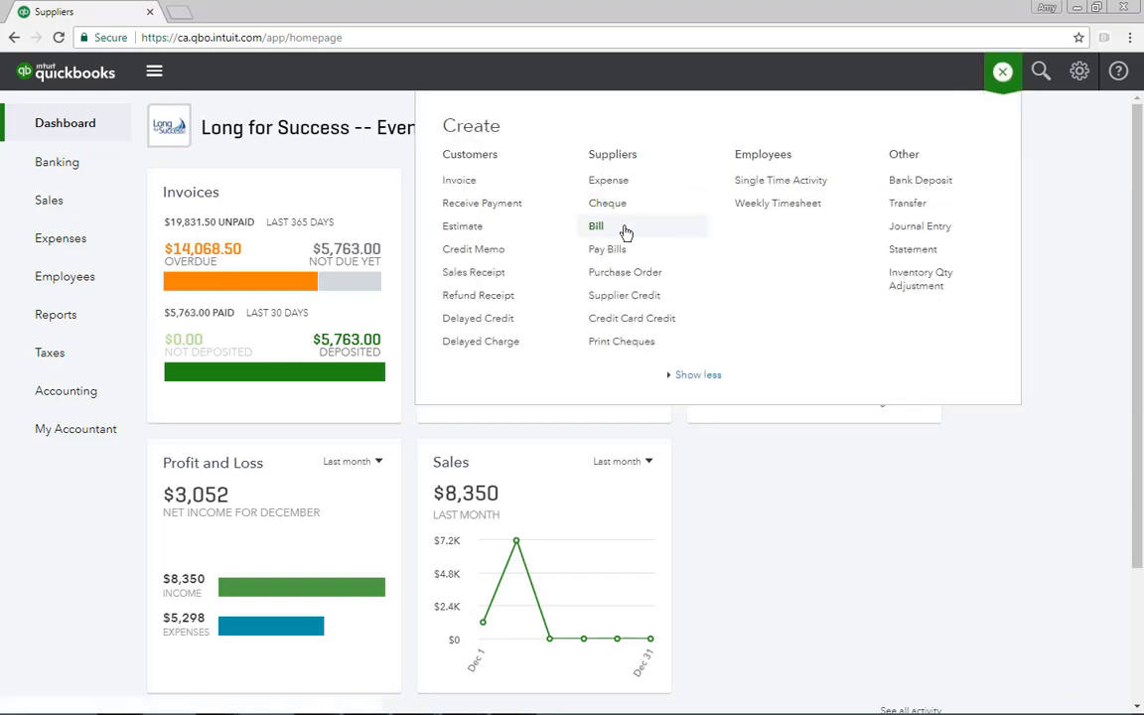
{"action": "left_click", "coordinate": [597, 227]}
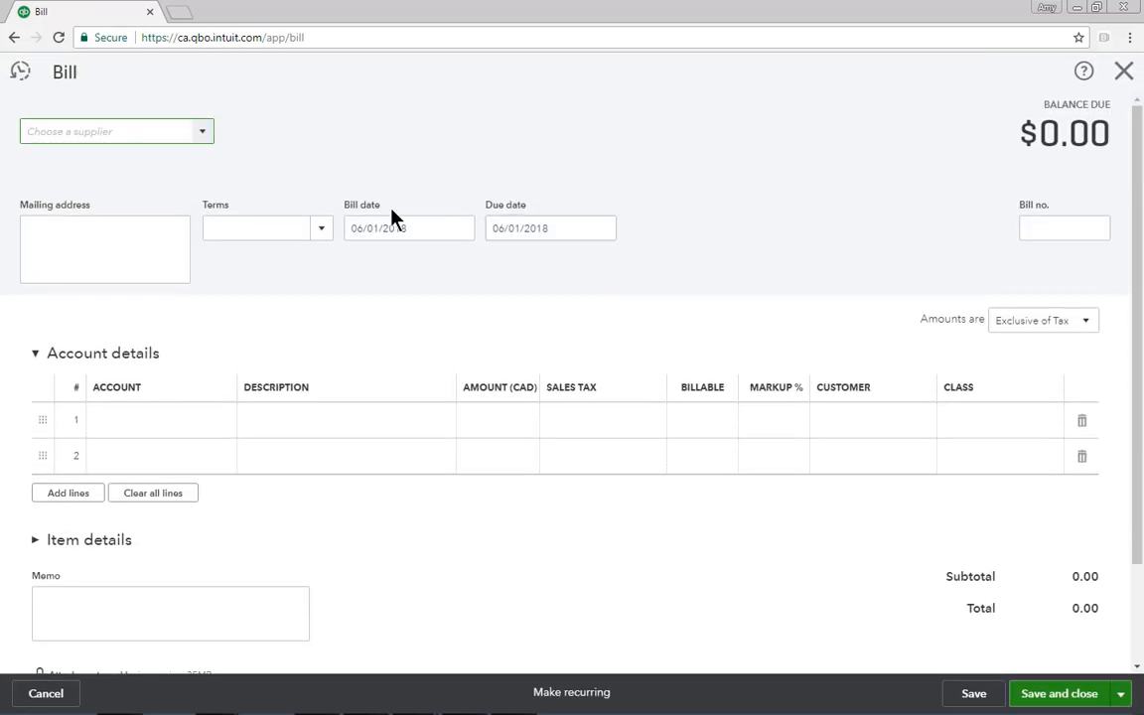
{"action": "left_click", "coordinate": [204, 134]}
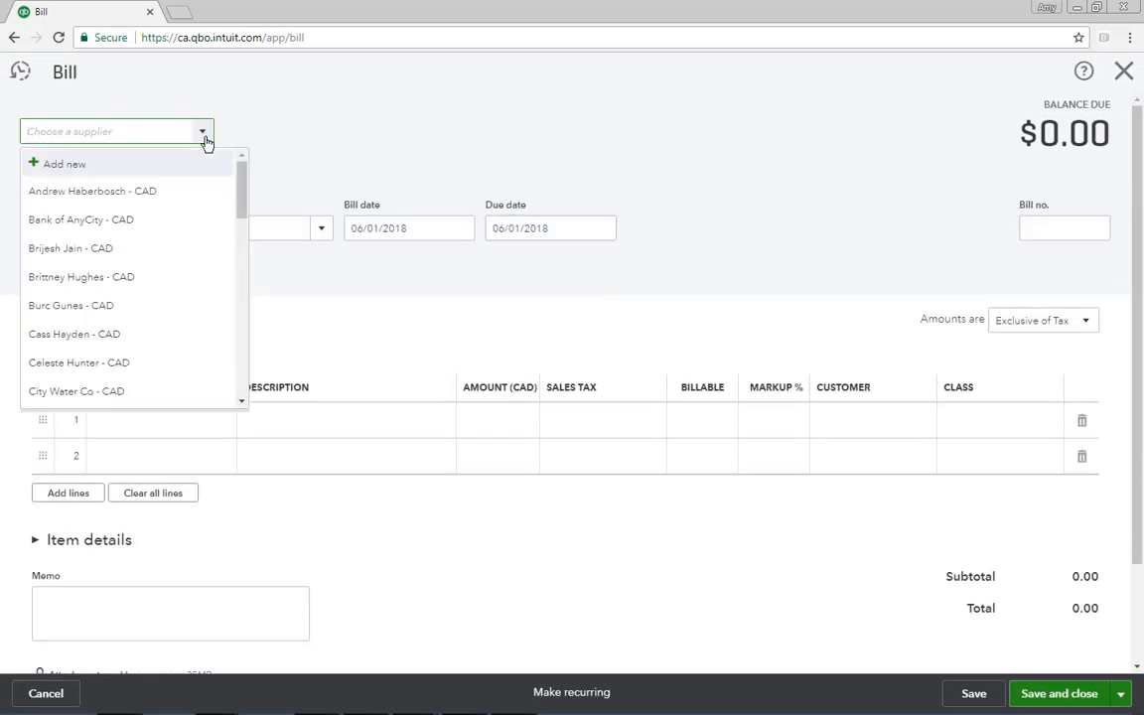
{"action": "left_click", "coordinate": [99, 333]}
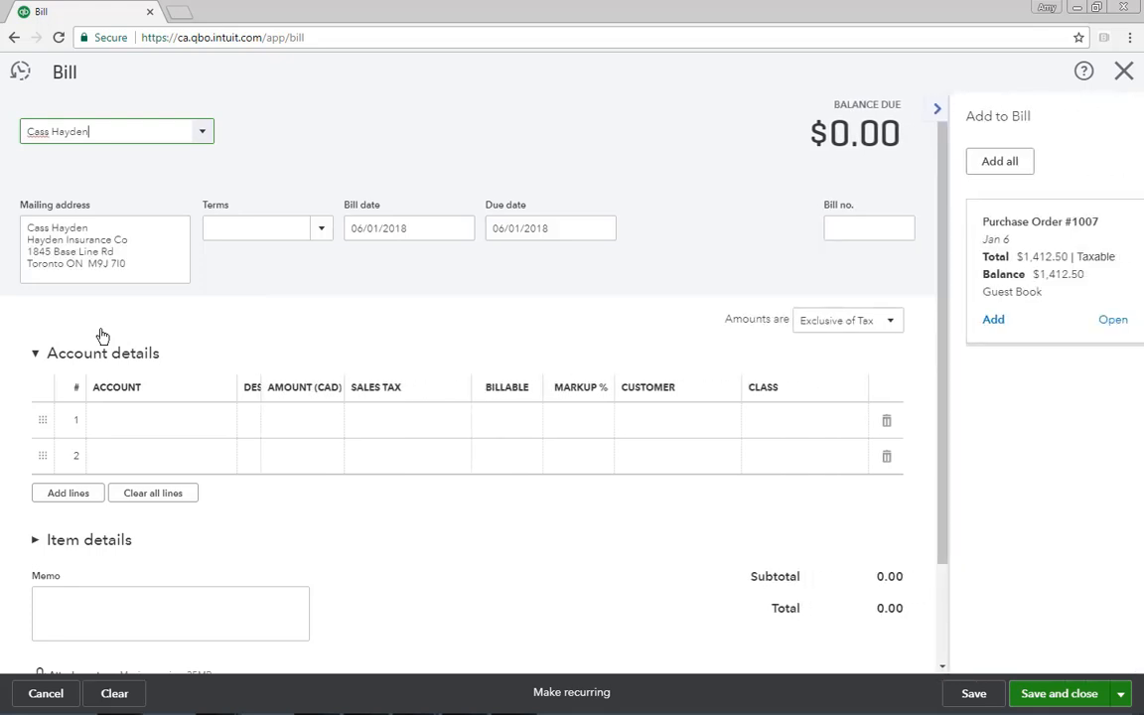
{"action": "left_click", "coordinate": [976, 323]}
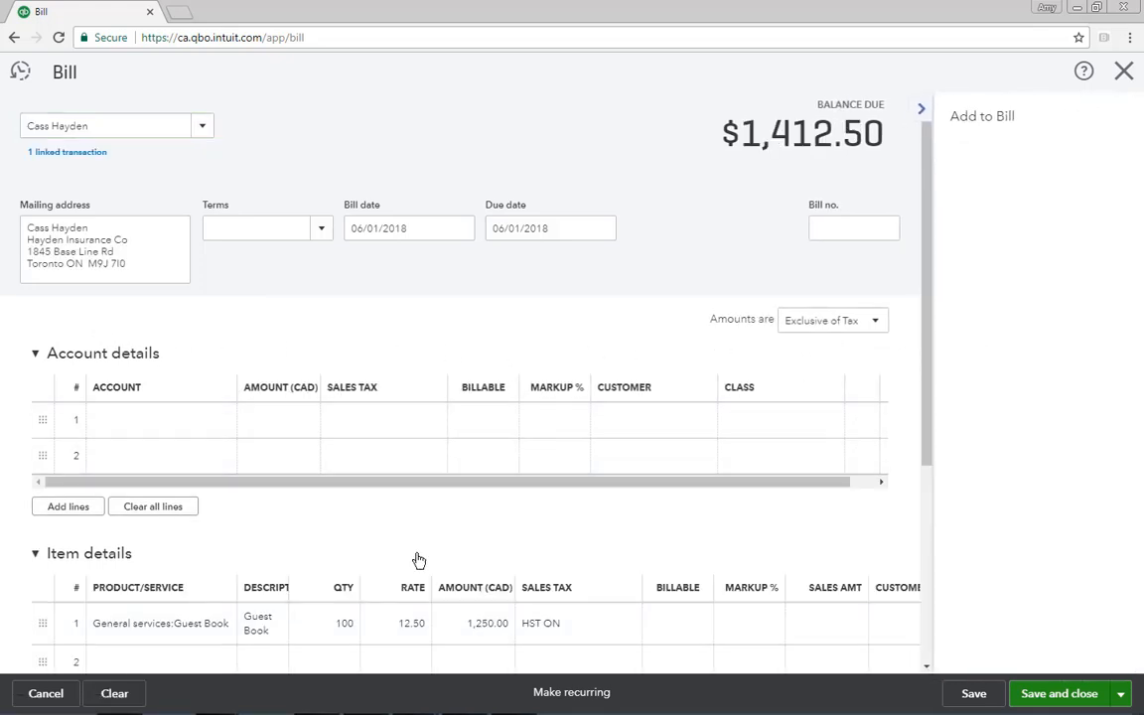
- Set the billed Guest Book quantity to 75, then save and close the bill
{"action": "left_click", "coordinate": [345, 620]}
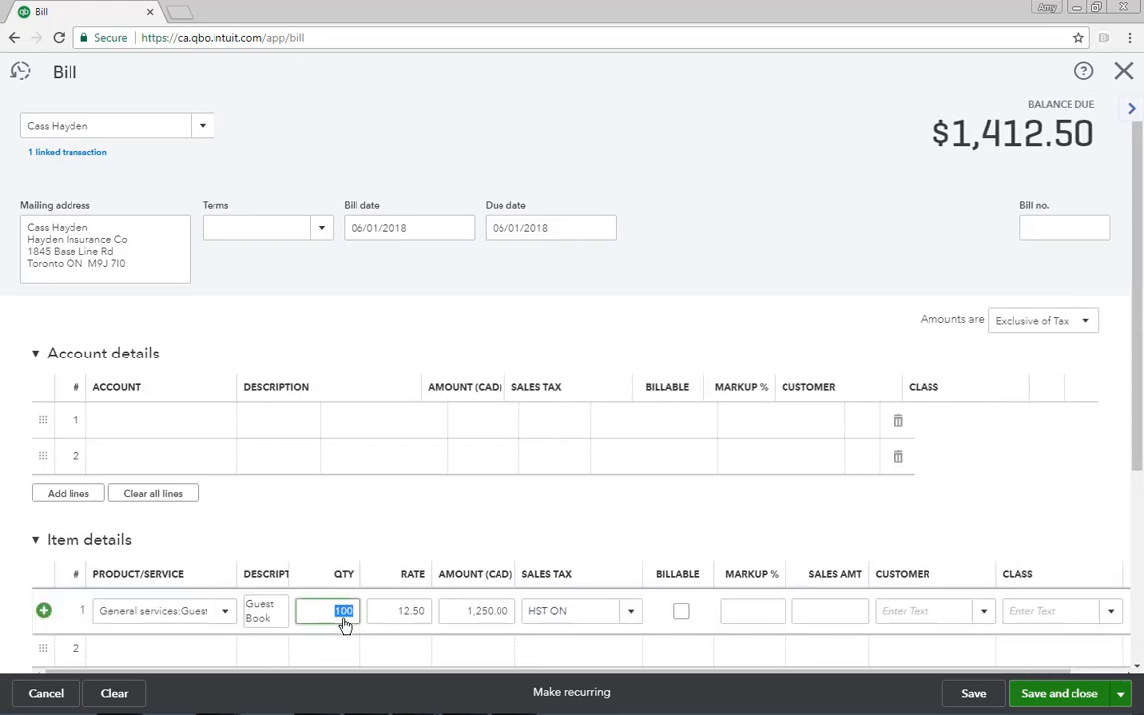
{"action": "type", "text": "75"}
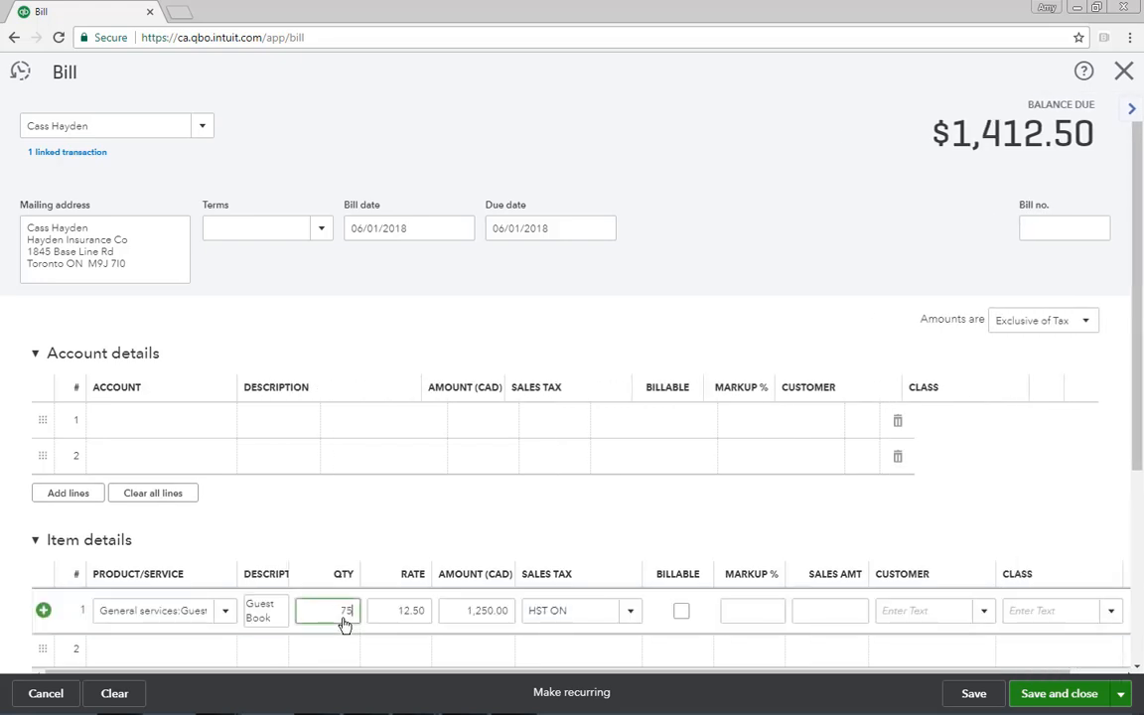
{"action": "left_click", "coordinate": [1093, 695]}
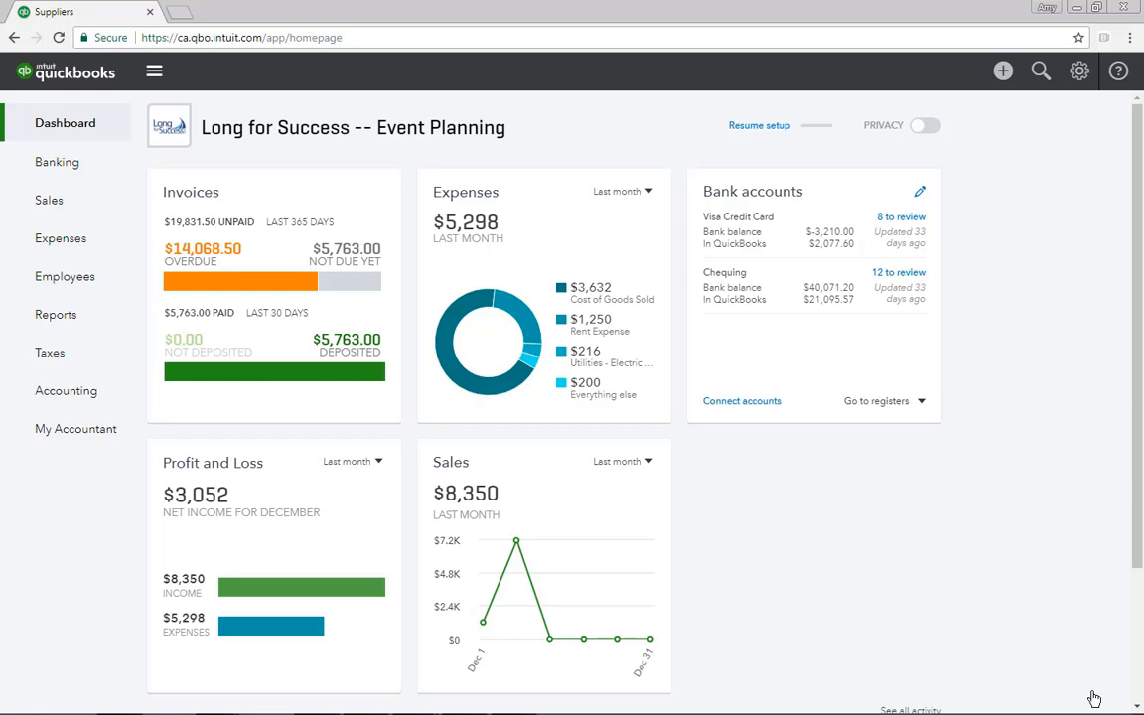
- Start another bill for Hayden Insurance Co and add the remaining balance of the Guest Book purchase order
{"action": "left_click", "coordinate": [1004, 70]}
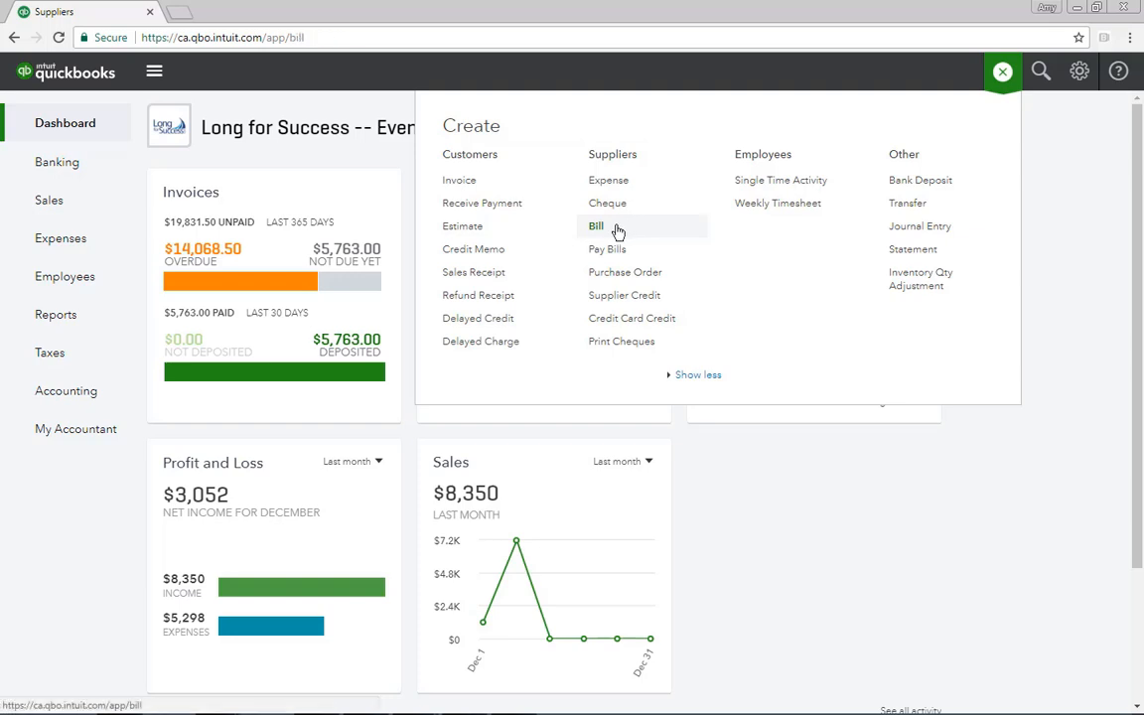
{"action": "left_click", "coordinate": [629, 229]}
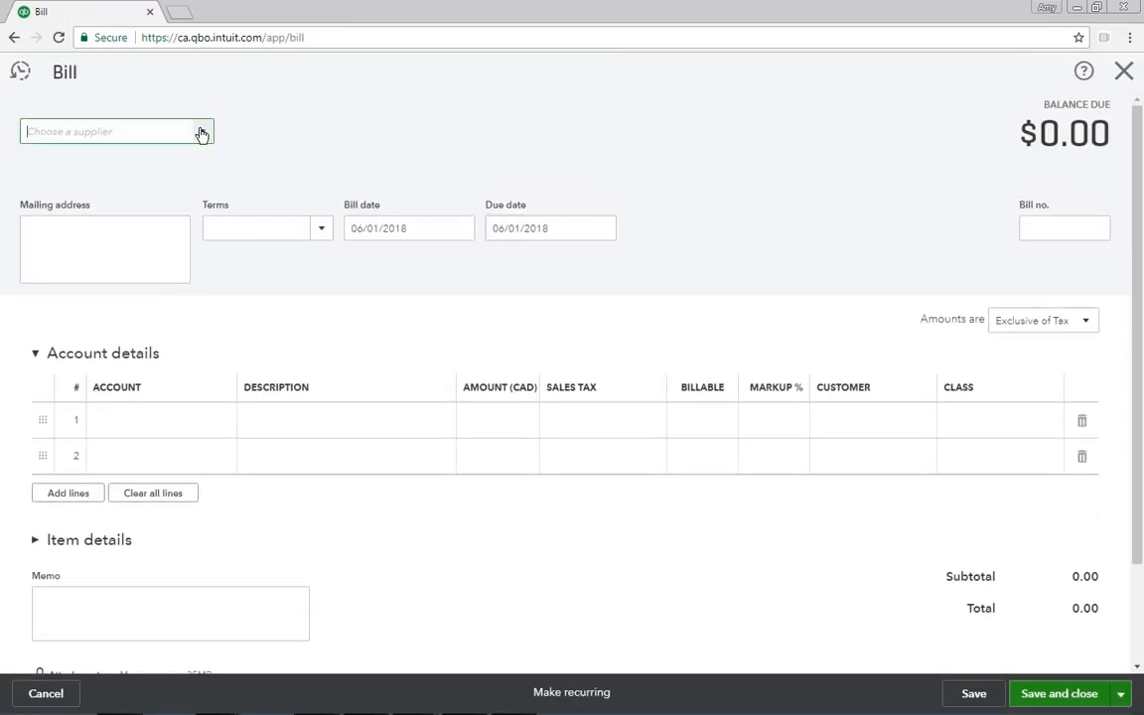
{"action": "left_click", "coordinate": [200, 134]}
{"action": "left_click", "coordinate": [99, 333]}
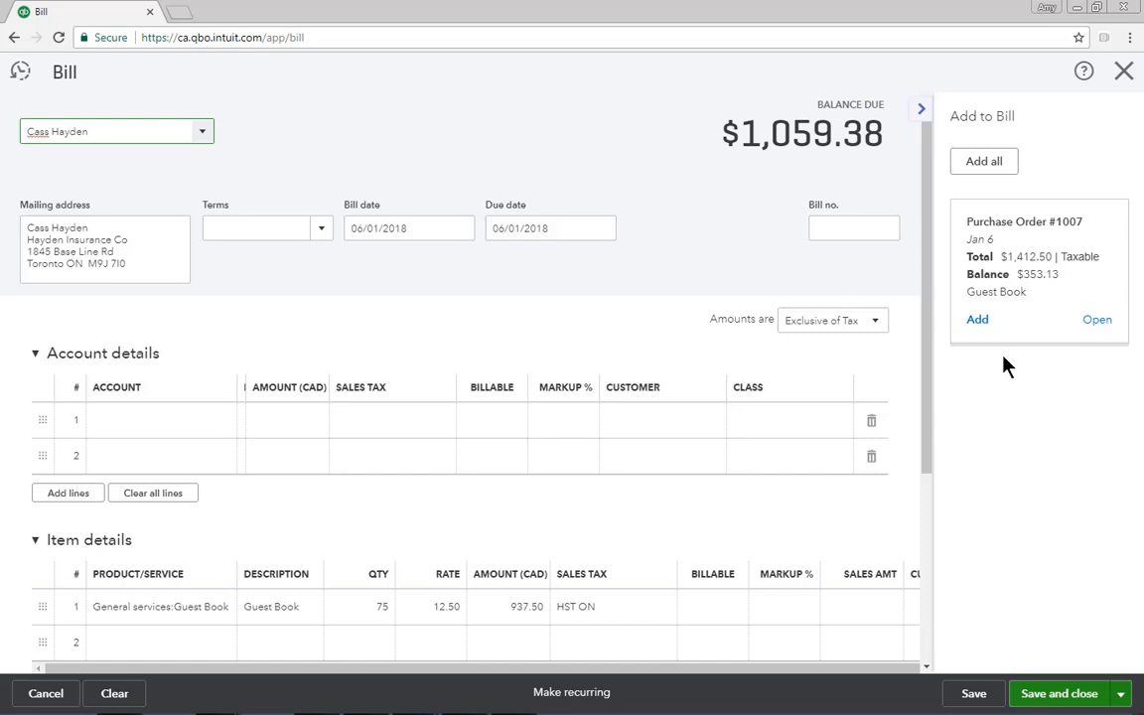
{"action": "left_click", "coordinate": [979, 319]}
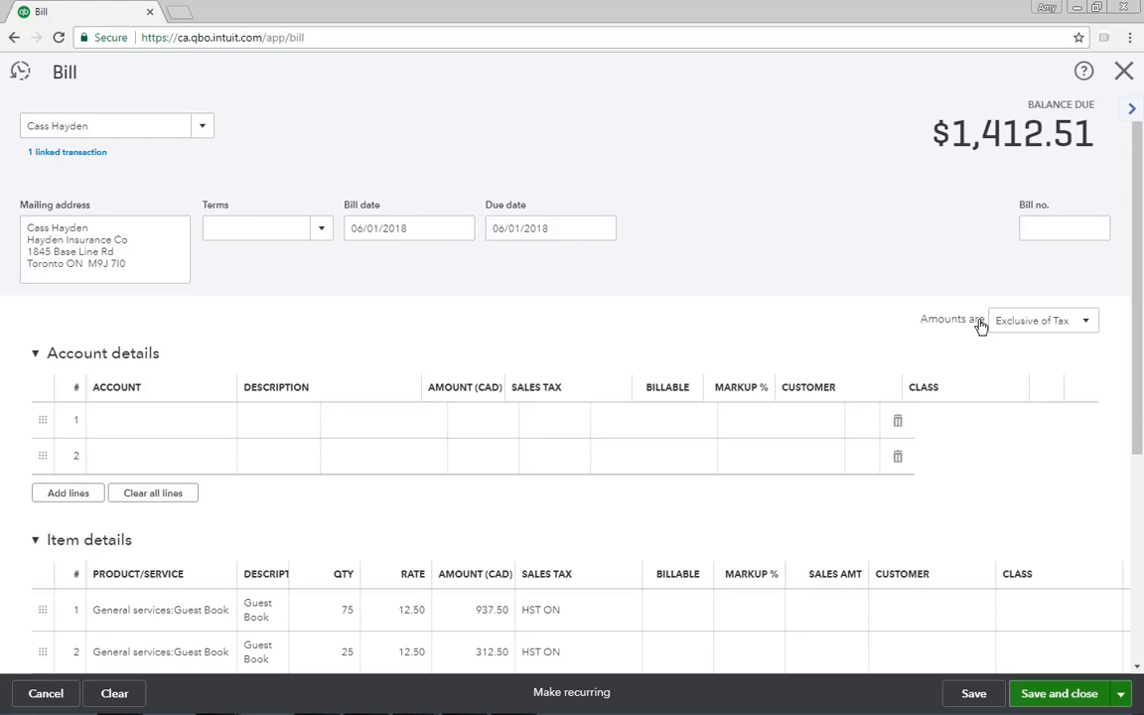
- Clear the second Hayden Insurance Co bill and close the form without saving
{"action": "left_click", "coordinate": [127, 695]}
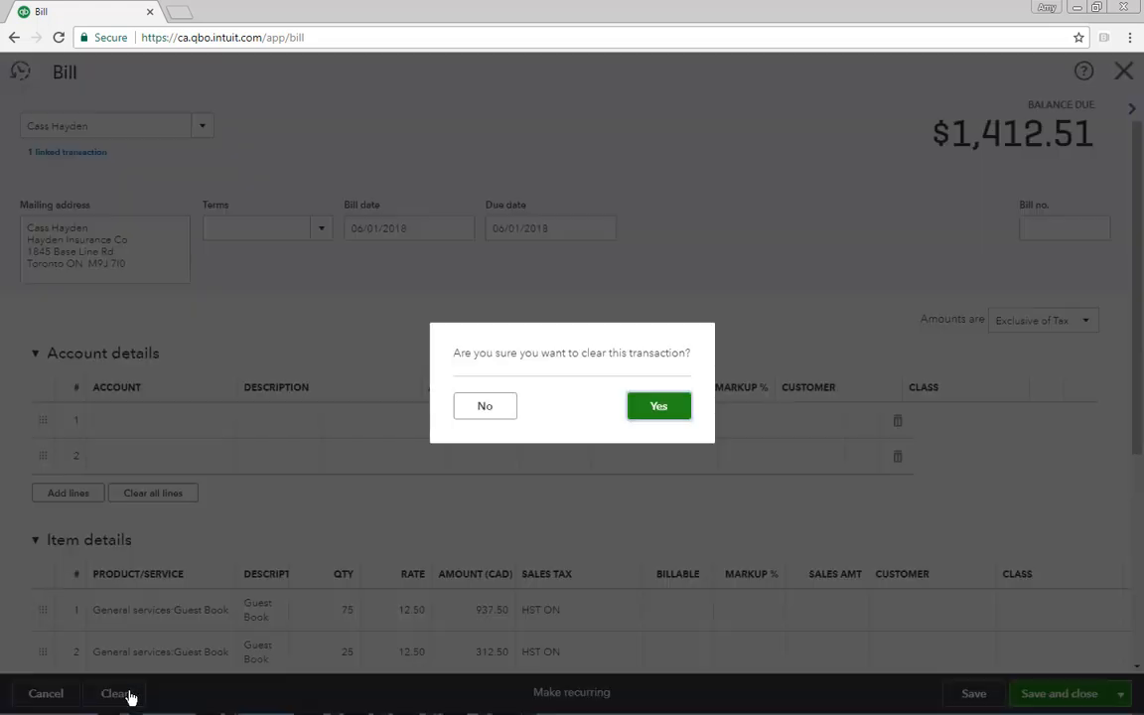
{"action": "left_click", "coordinate": [658, 407]}
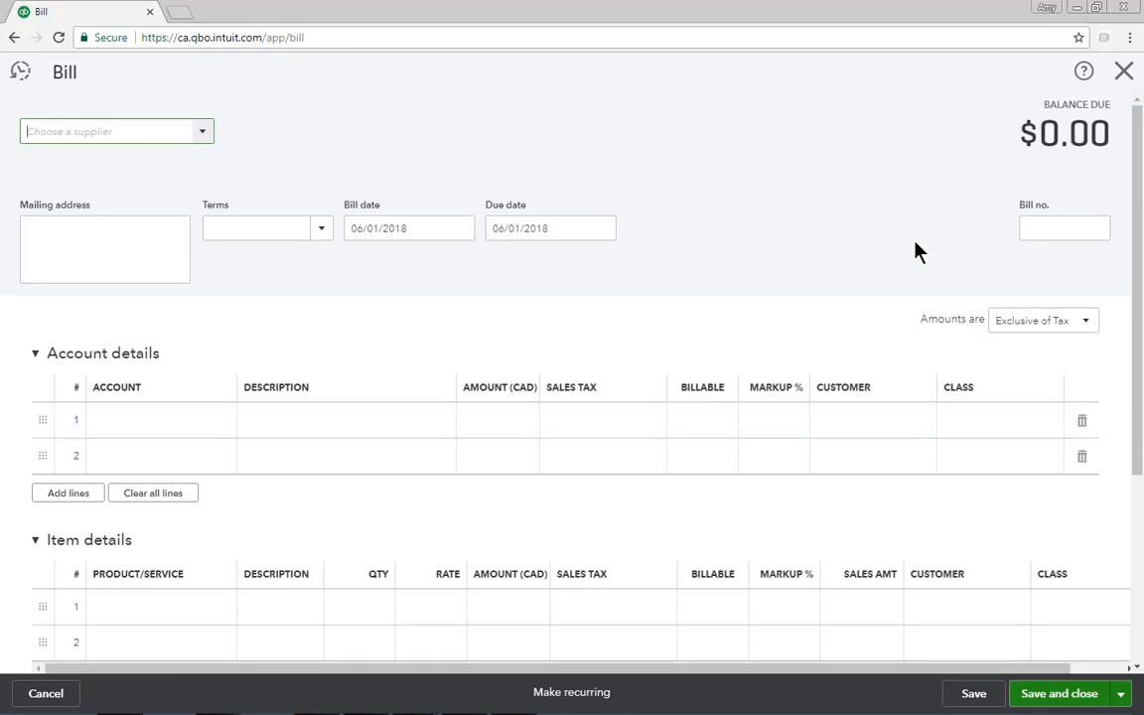
{"action": "left_click", "coordinate": [1124, 71]}
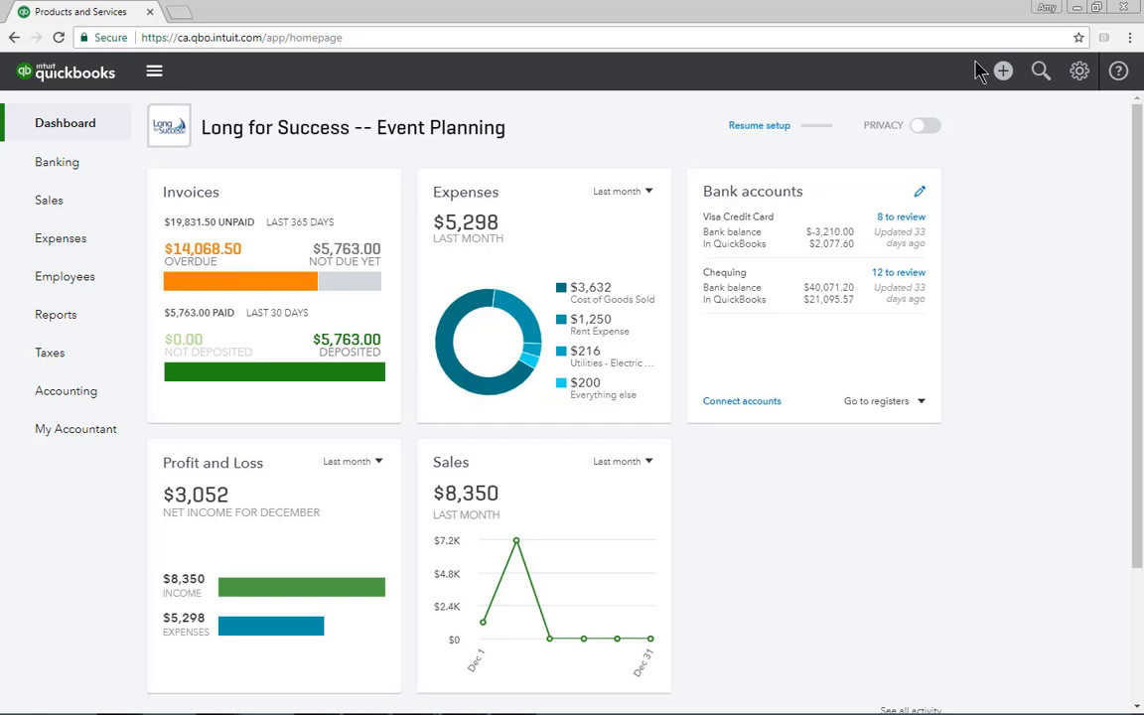
- Create a new invoice for the customer at Ko International Ltd
{"action": "left_click", "coordinate": [1001, 71]}
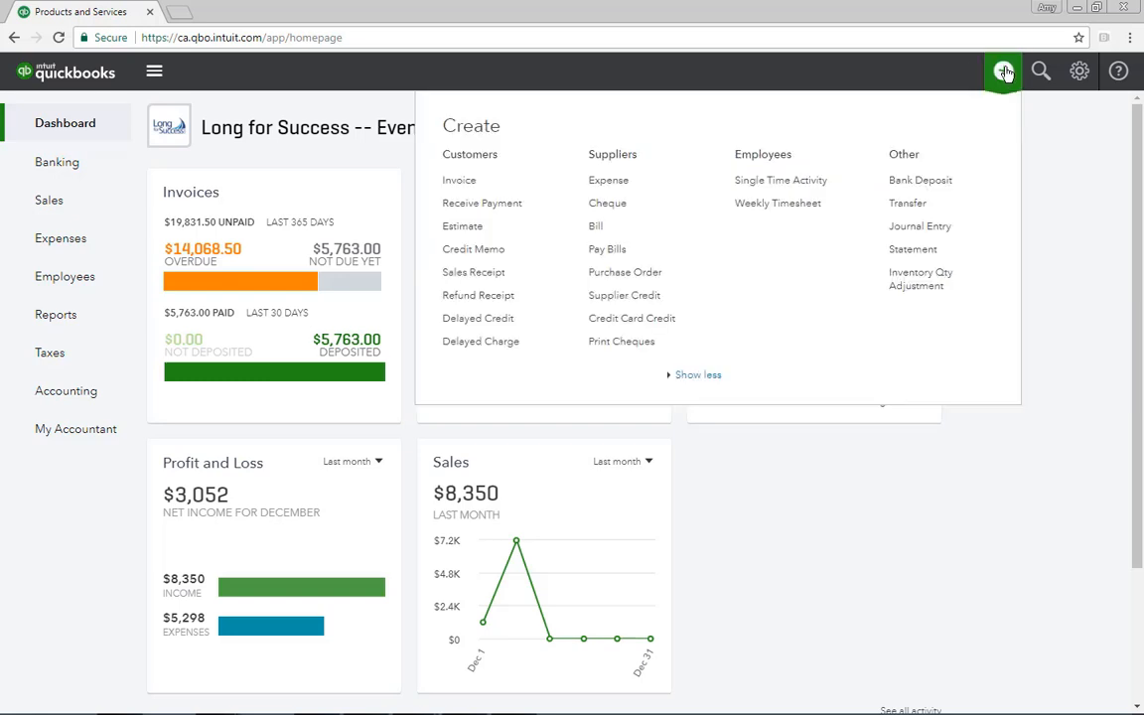
{"action": "left_click", "coordinate": [478, 181]}
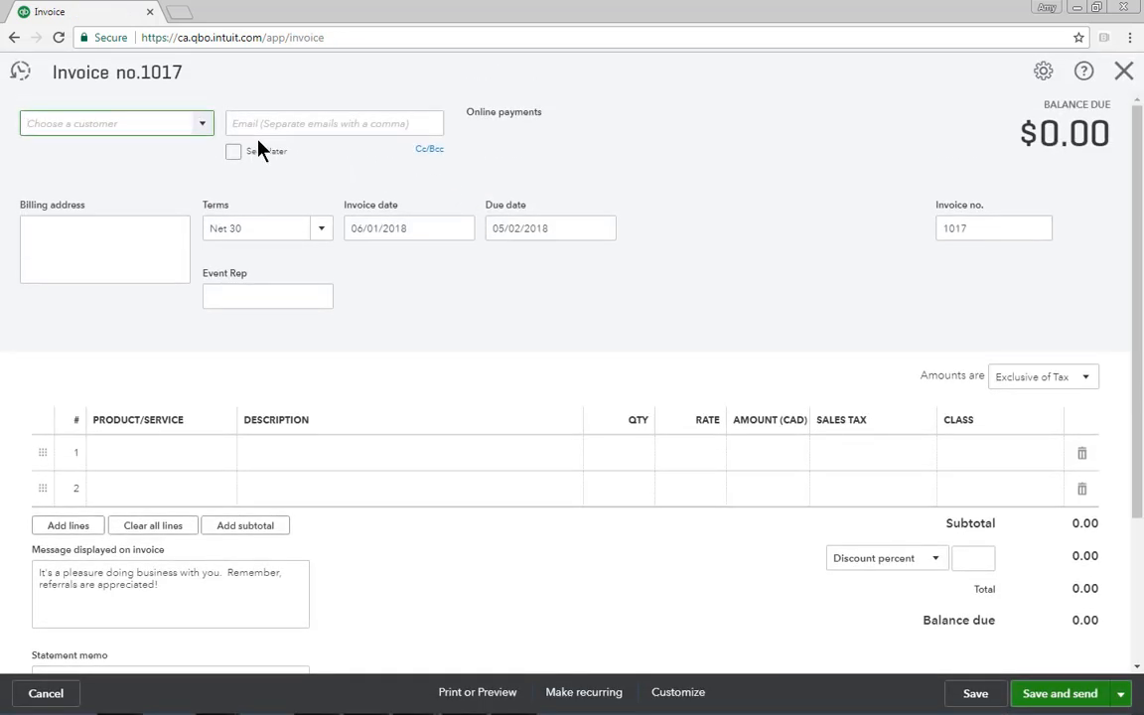
{"action": "left_click", "coordinate": [204, 129]}
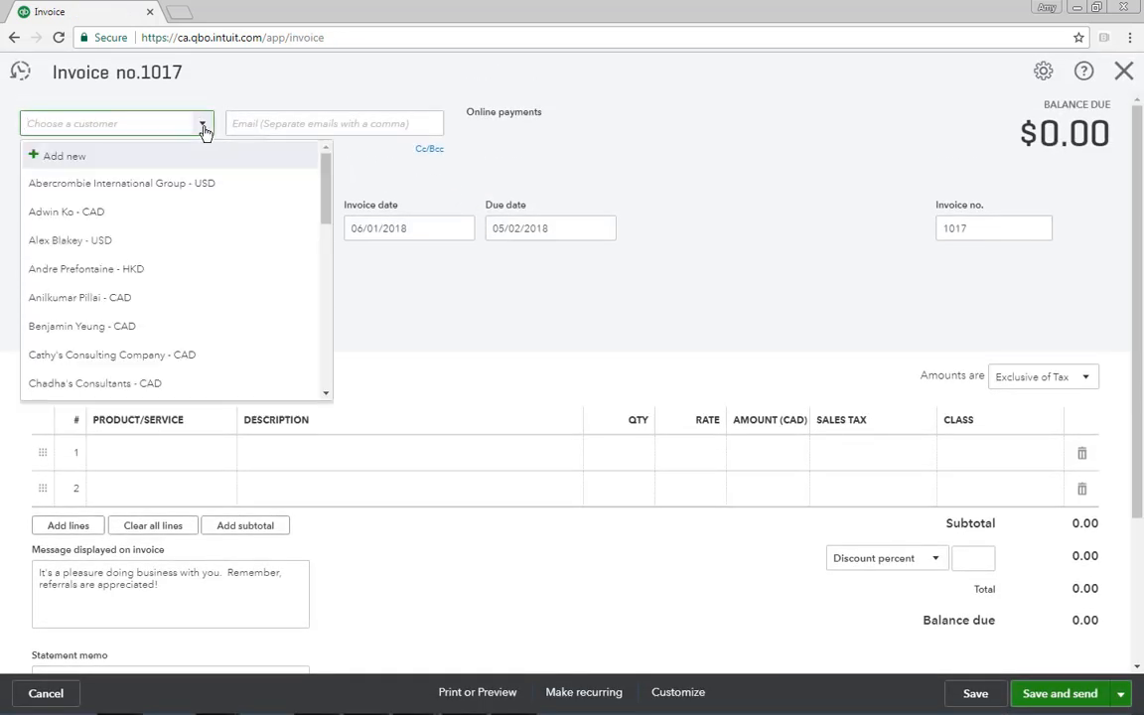
{"action": "left_click", "coordinate": [134, 214]}
- Add Fountain Pen with quantity 5 to the first invoice line and save the invoice
{"action": "left_click", "coordinate": [181, 452]}
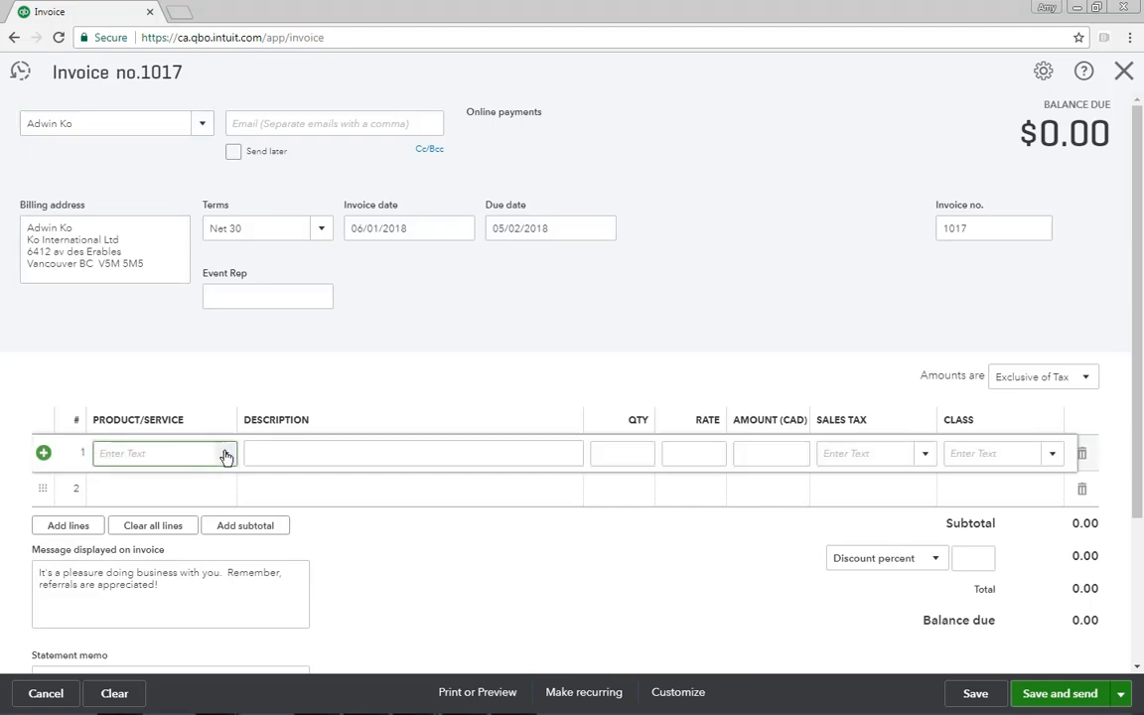
{"action": "left_click", "coordinate": [225, 454]}
{"action": "left_click", "coordinate": [227, 435]}
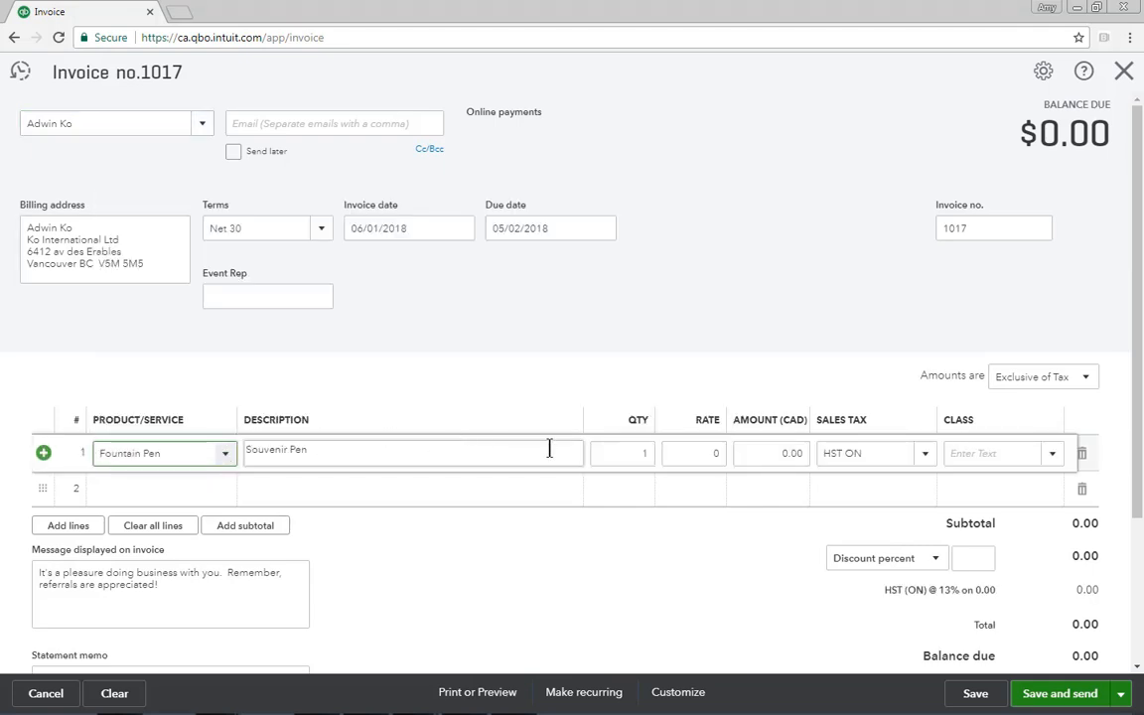
{"action": "left_click", "coordinate": [643, 453]}
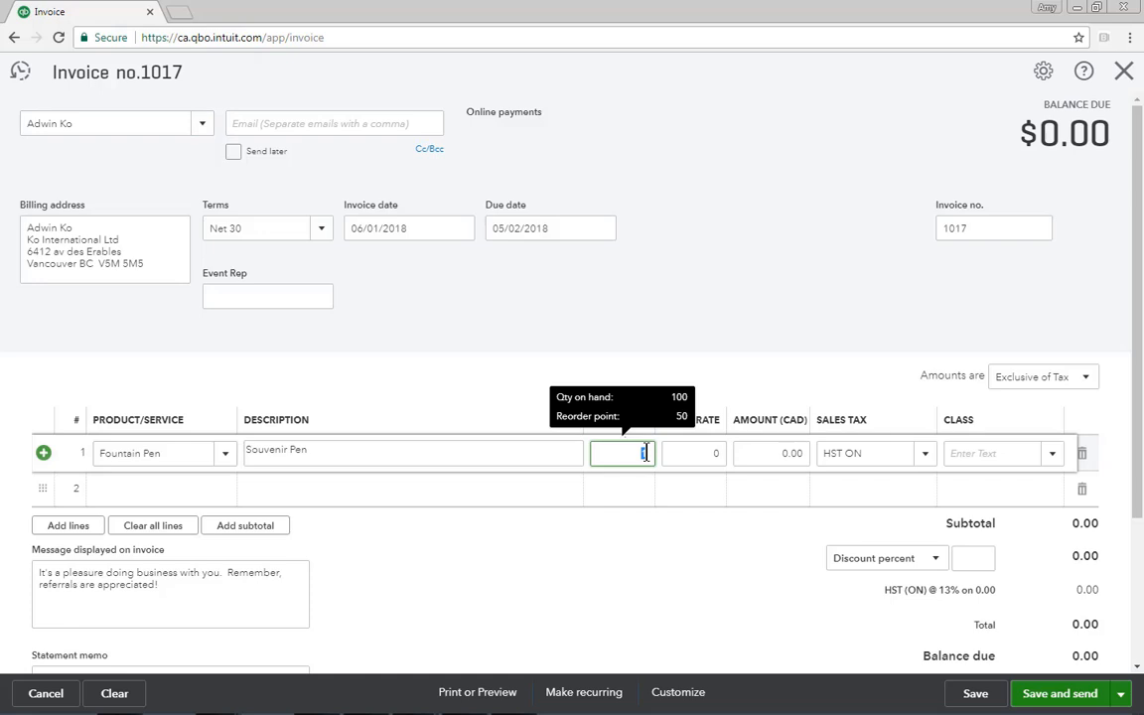
{"action": "type", "text": "5"}
{"action": "left_click", "coordinate": [974, 694]}
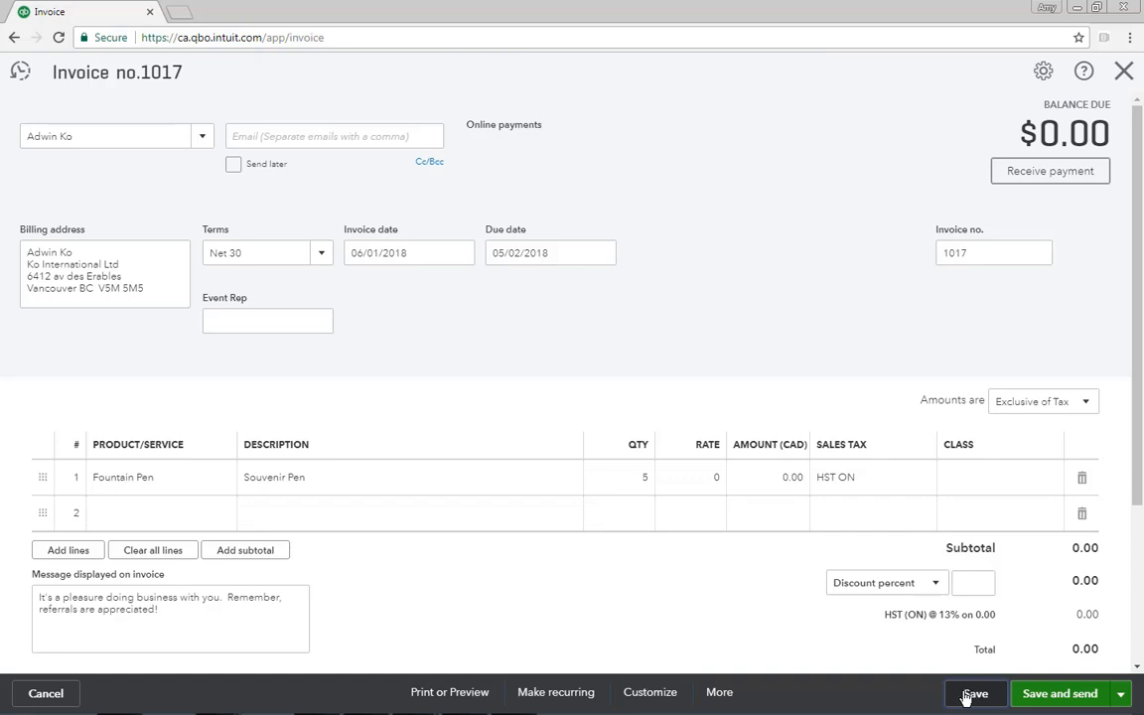
- Examine the transaction journal of the saved Fountain Pen invoice, then return to the dashboard
{"action": "left_click", "coordinate": [723, 696]}
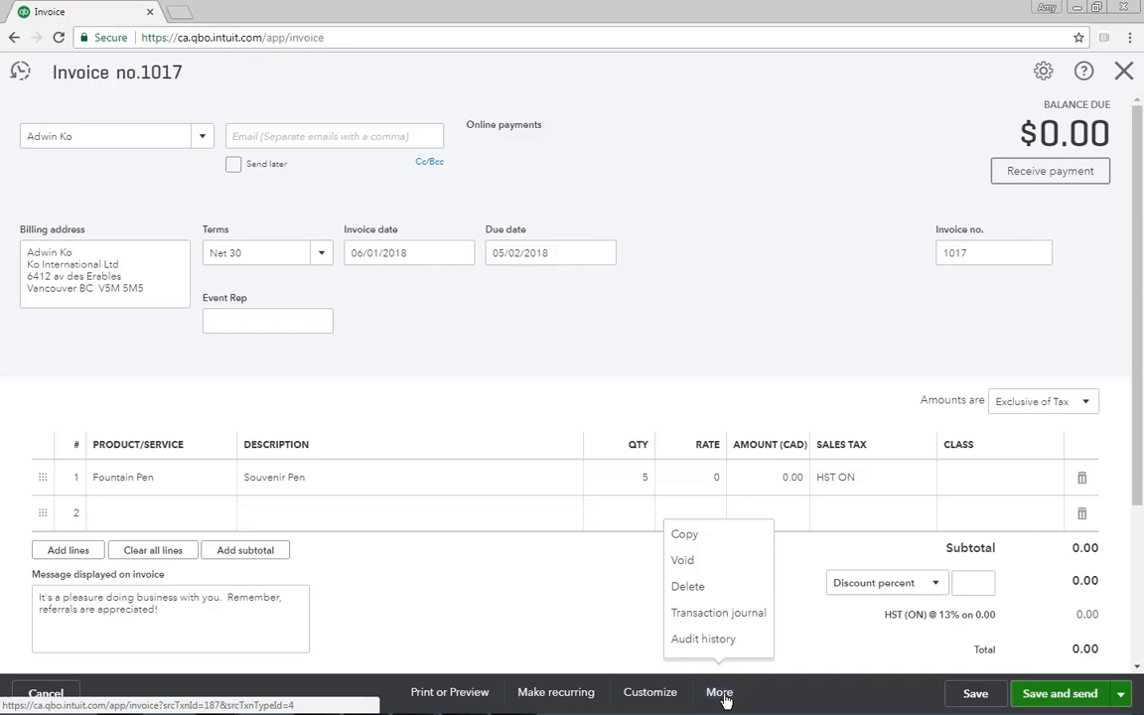
{"action": "left_click", "coordinate": [731, 616]}
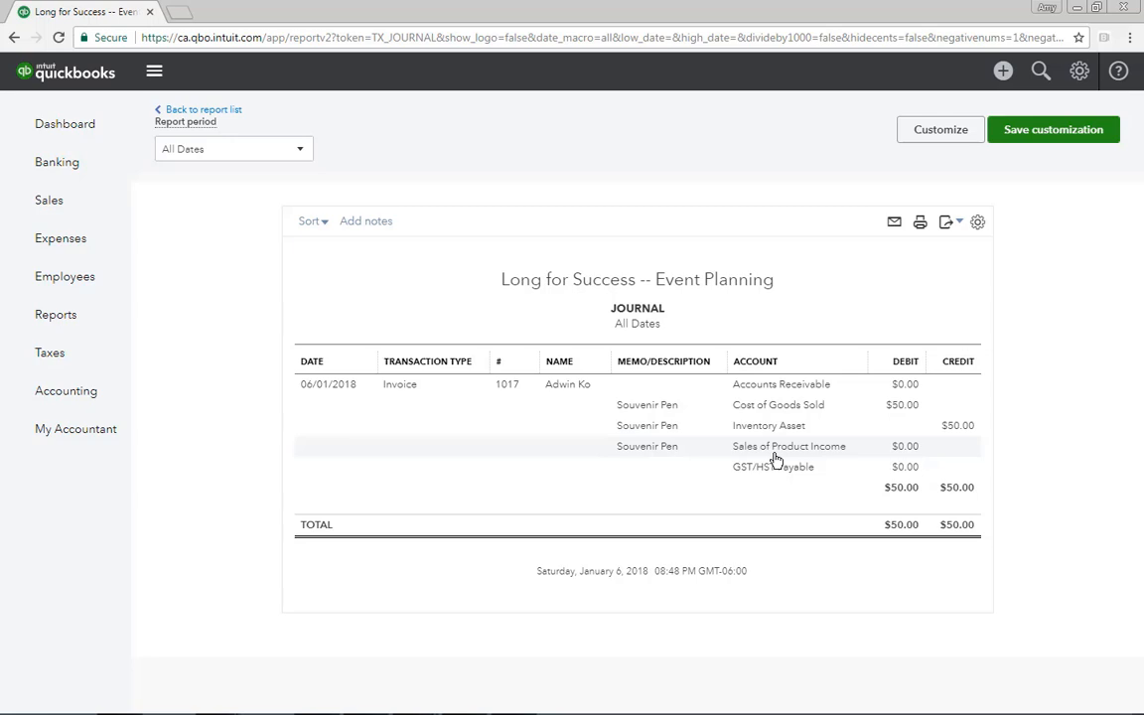
{"action": "left_click", "coordinate": [61, 127]}
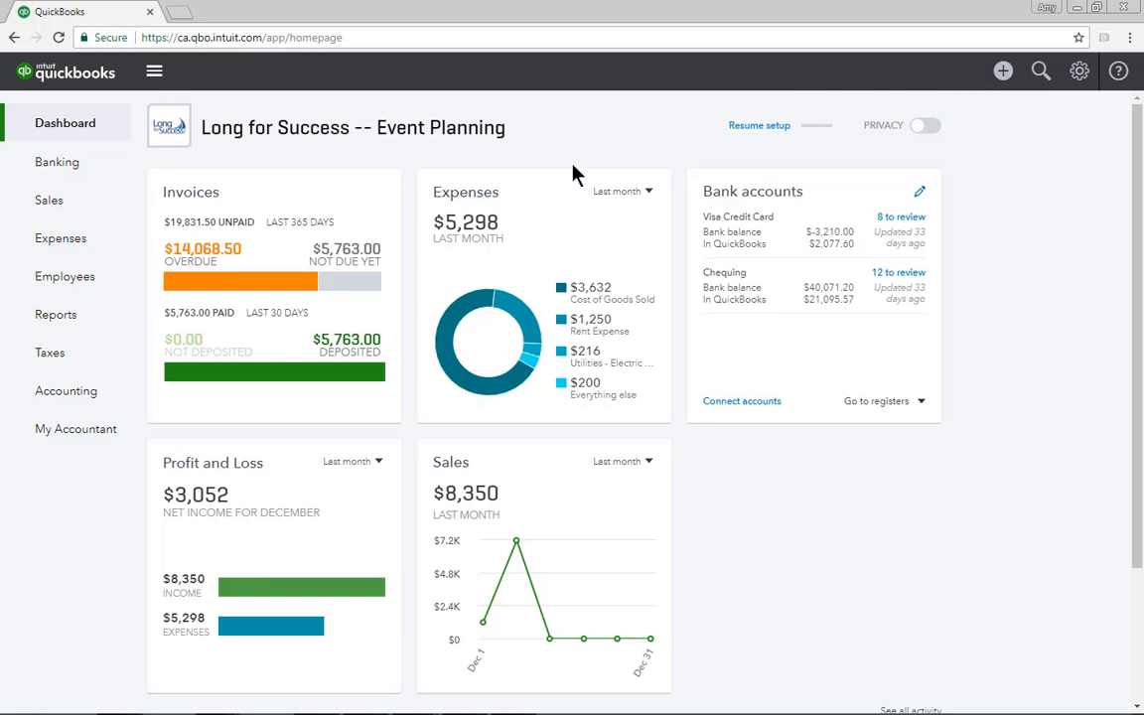
- Open the Manage Products and Inventory group in the full list of reports
{"action": "left_click", "coordinate": [83, 318]}
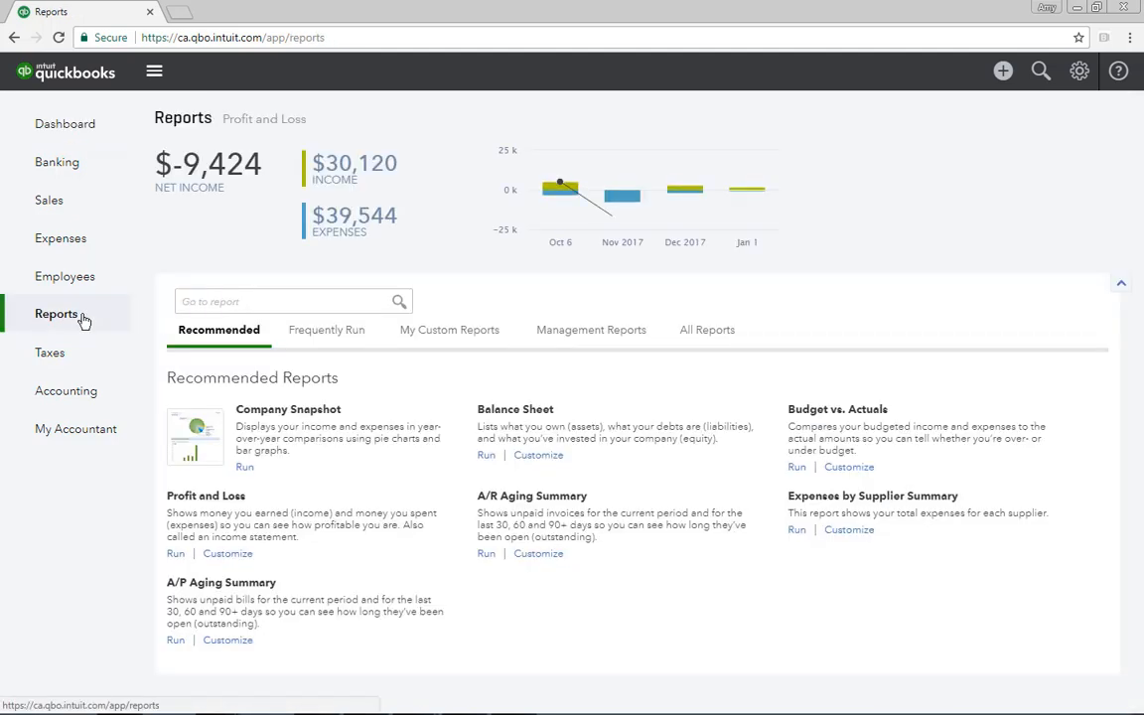
{"action": "left_click", "coordinate": [706, 333]}
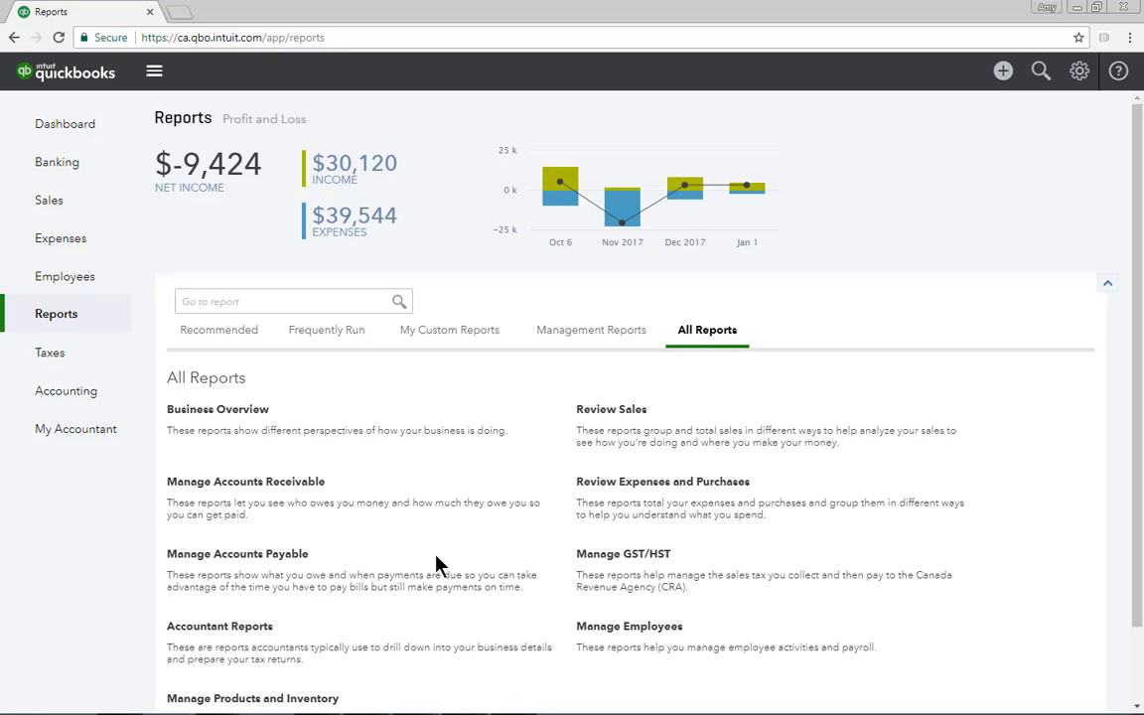
{"action": "left_click", "coordinate": [325, 699]}
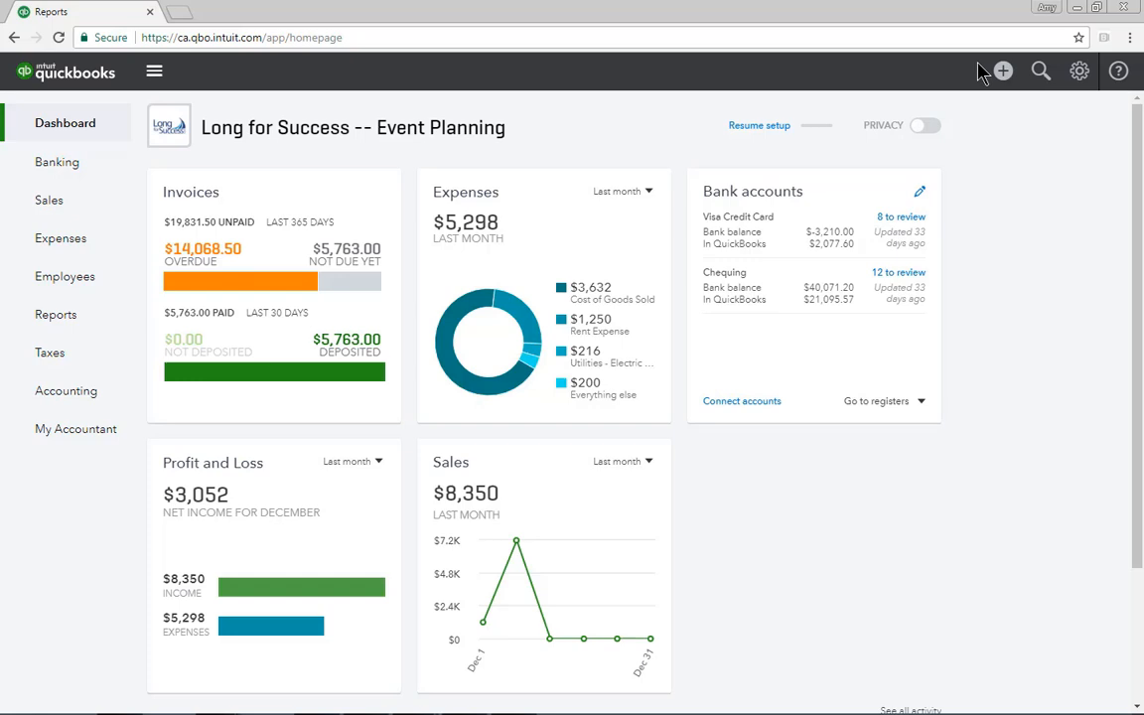
- Start an inventory quantity adjustment and choose Fountain Pen as the product on the first line
{"action": "left_click", "coordinate": [1004, 71]}
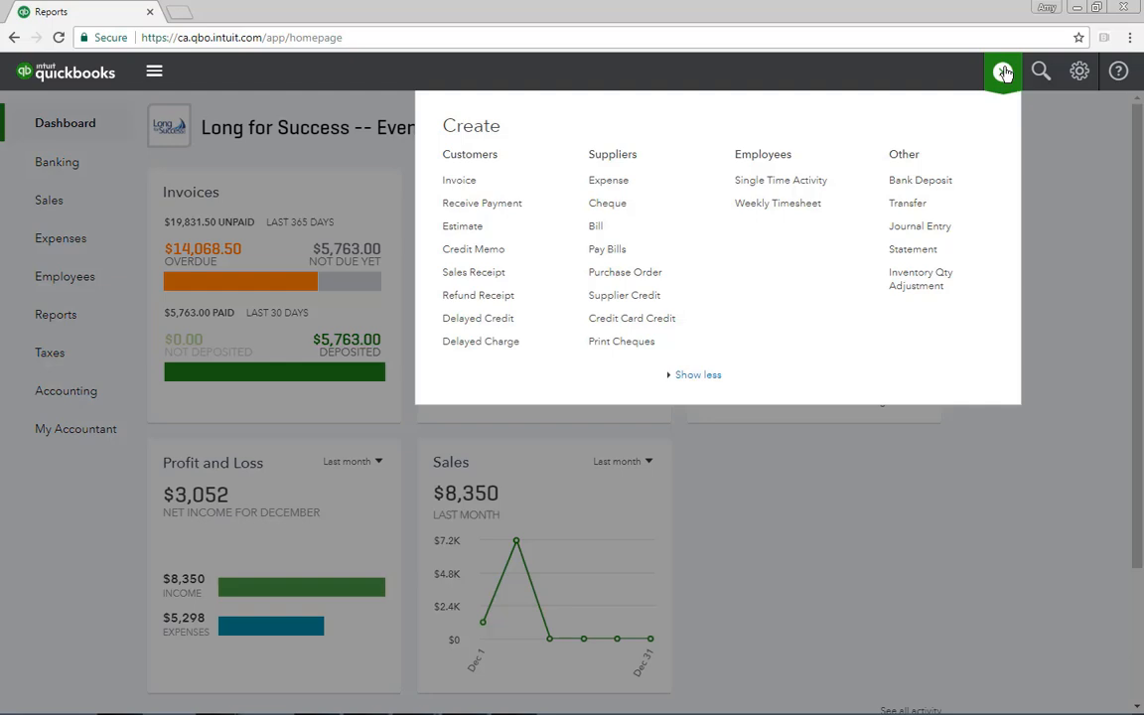
{"action": "left_click", "coordinate": [933, 284]}
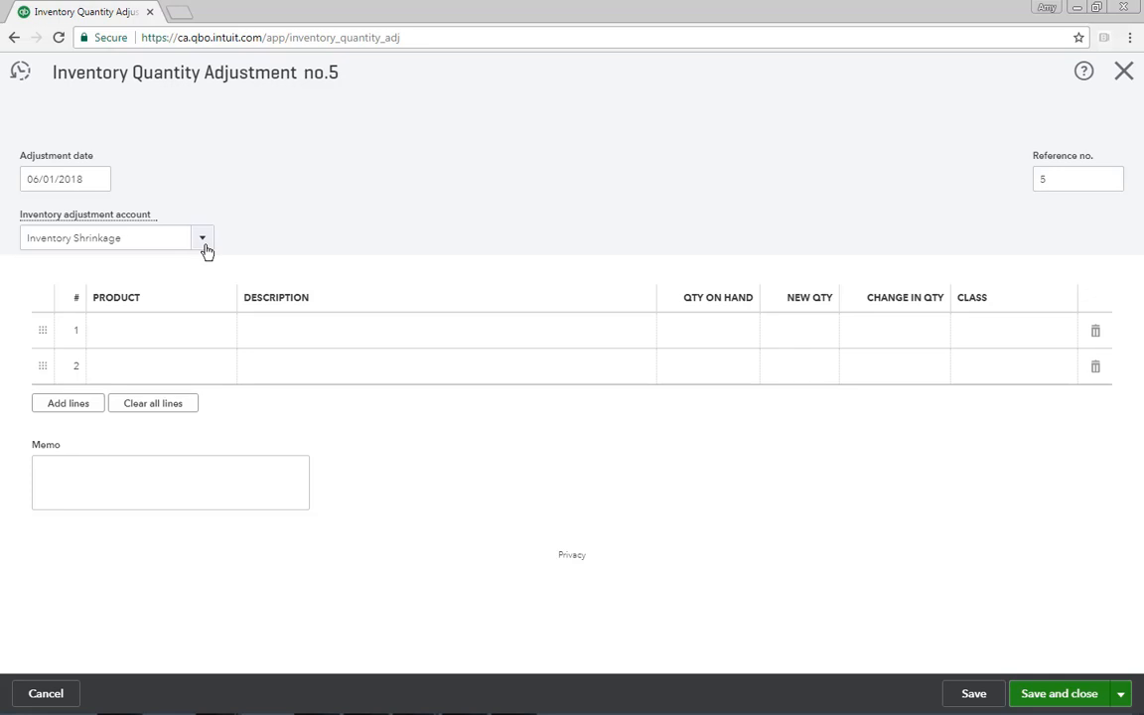
{"action": "left_click", "coordinate": [197, 332]}
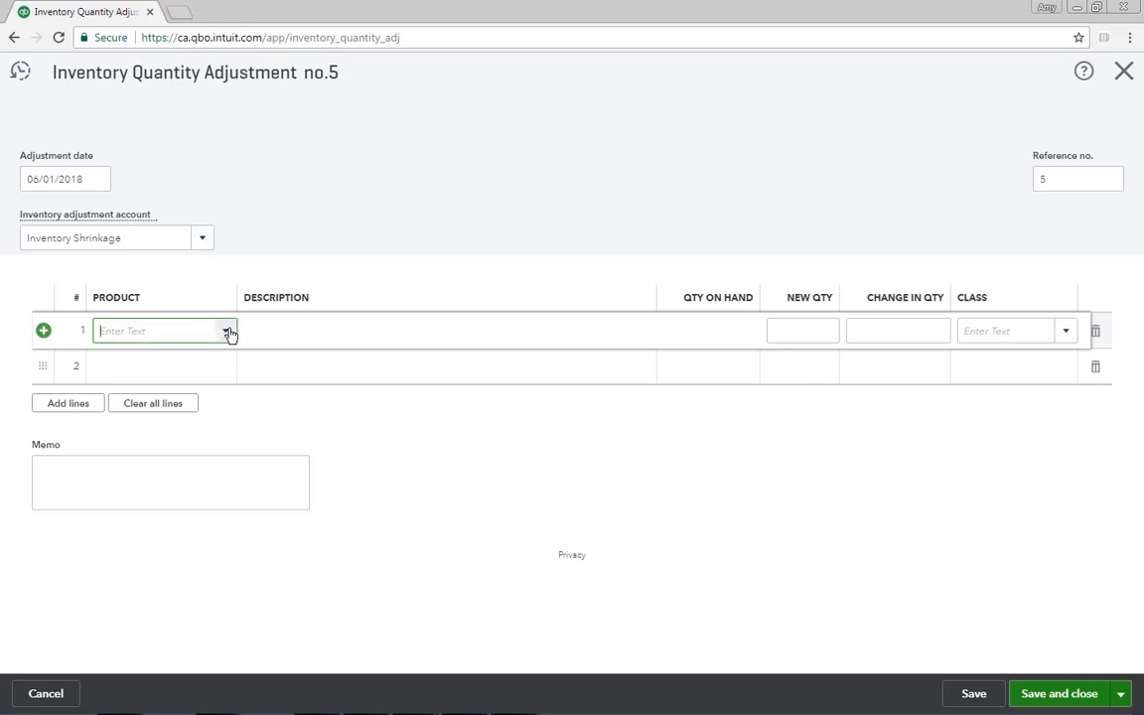
{"action": "left_click", "coordinate": [228, 332]}
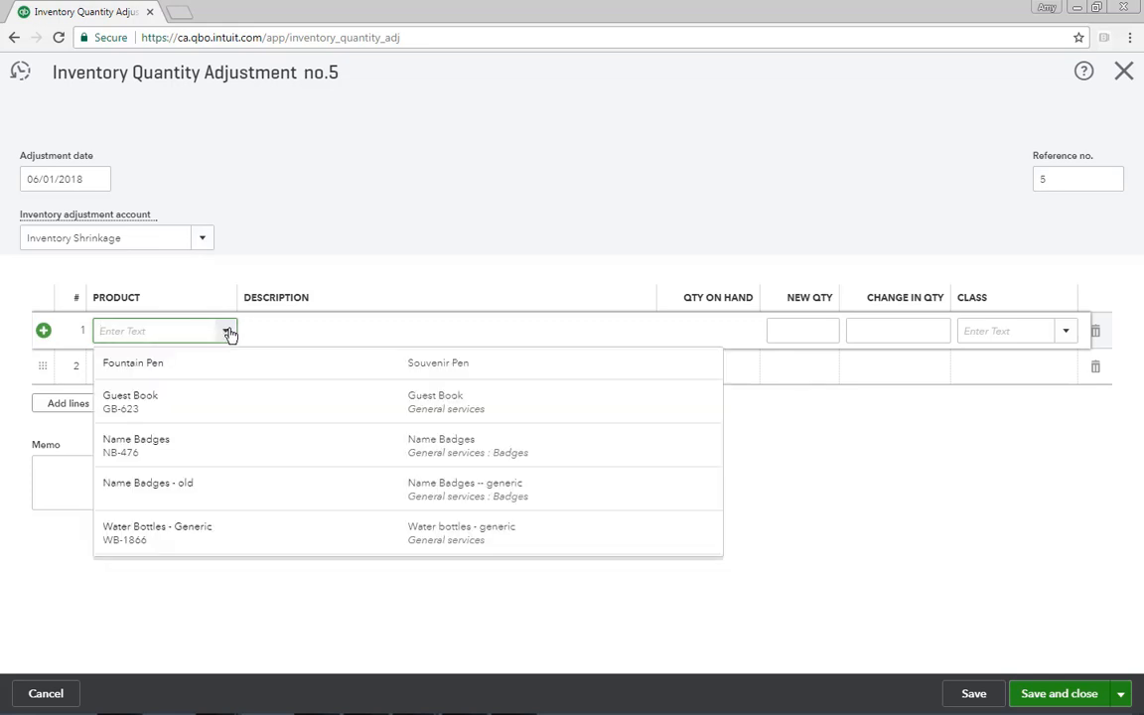
{"action": "left_click", "coordinate": [166, 366]}
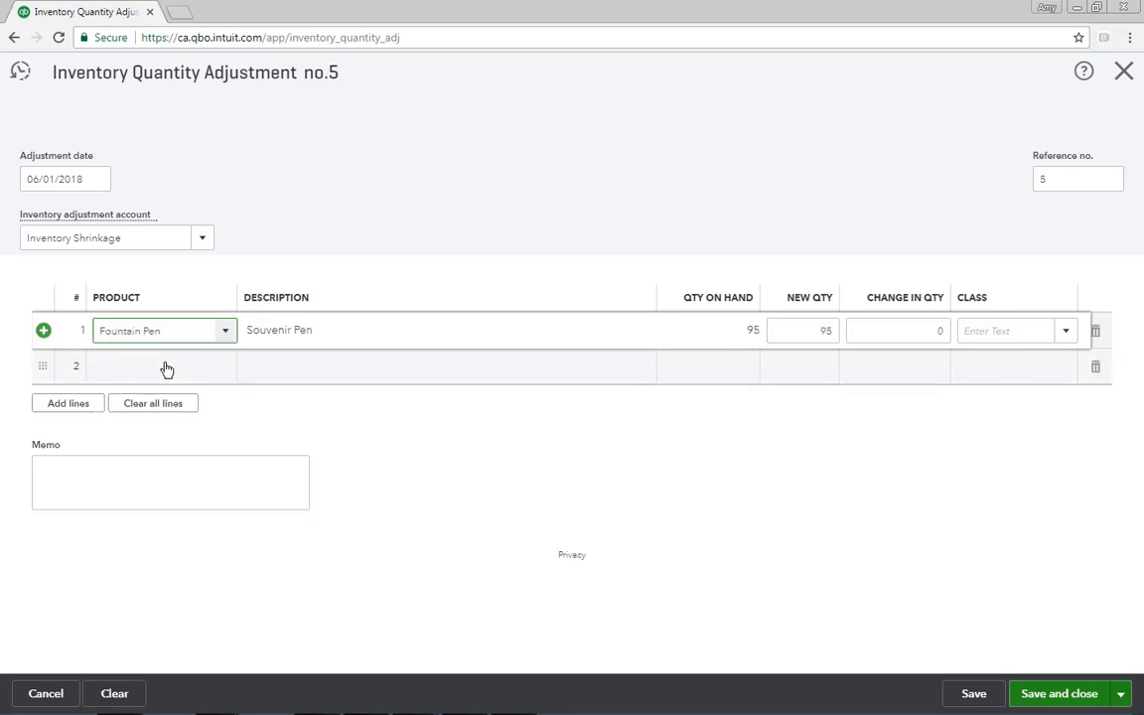
- Set the new Fountain Pen quantity to 85, then save and close the inventory adjustment
{"action": "left_click", "coordinate": [817, 331]}
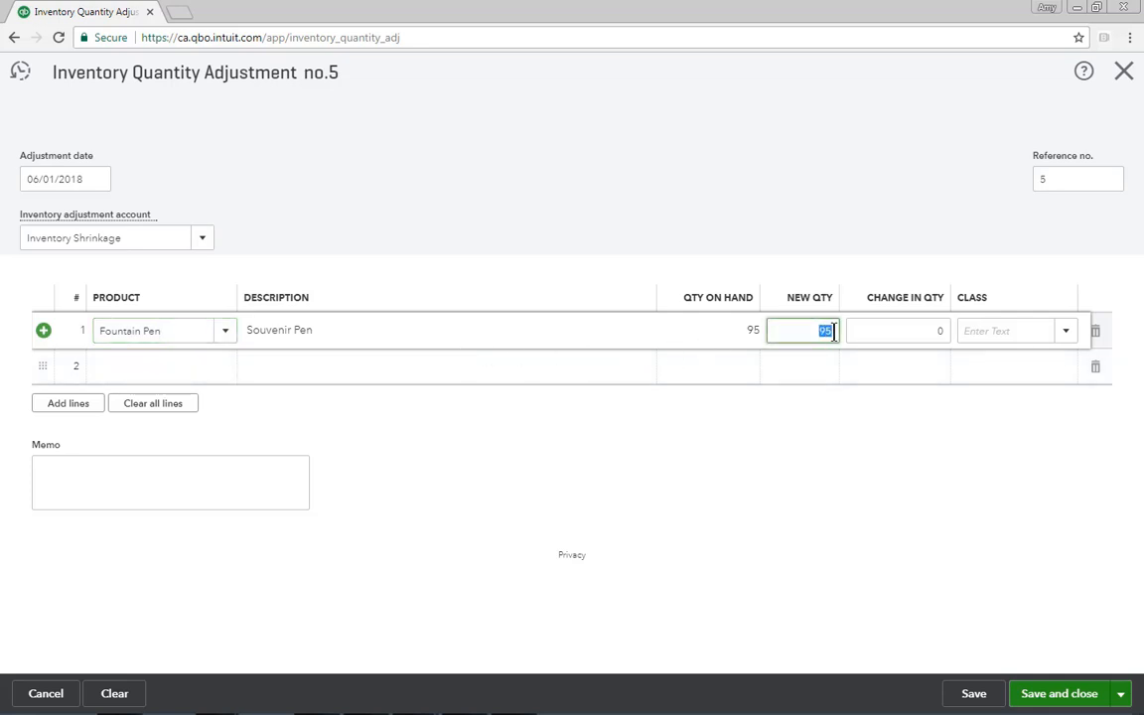
{"action": "key", "text": "BackSpace"}
{"action": "type", "text": "85"}
{"action": "key", "text": "Tab"}
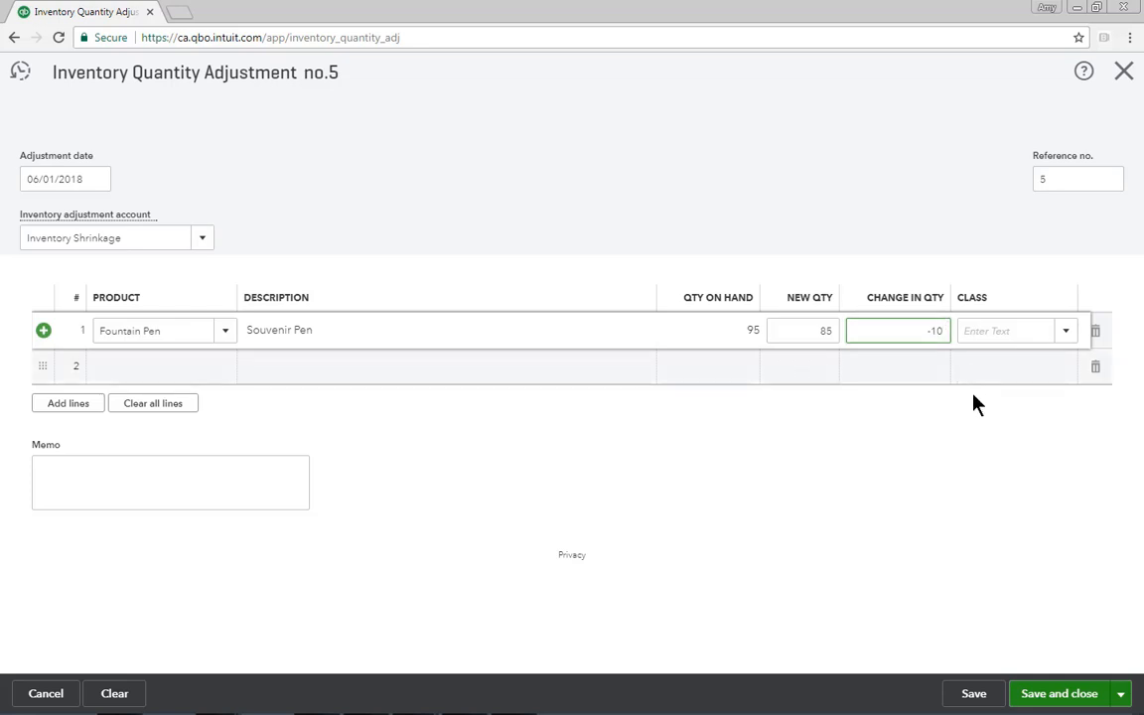
{"action": "left_click", "coordinate": [1047, 693]}
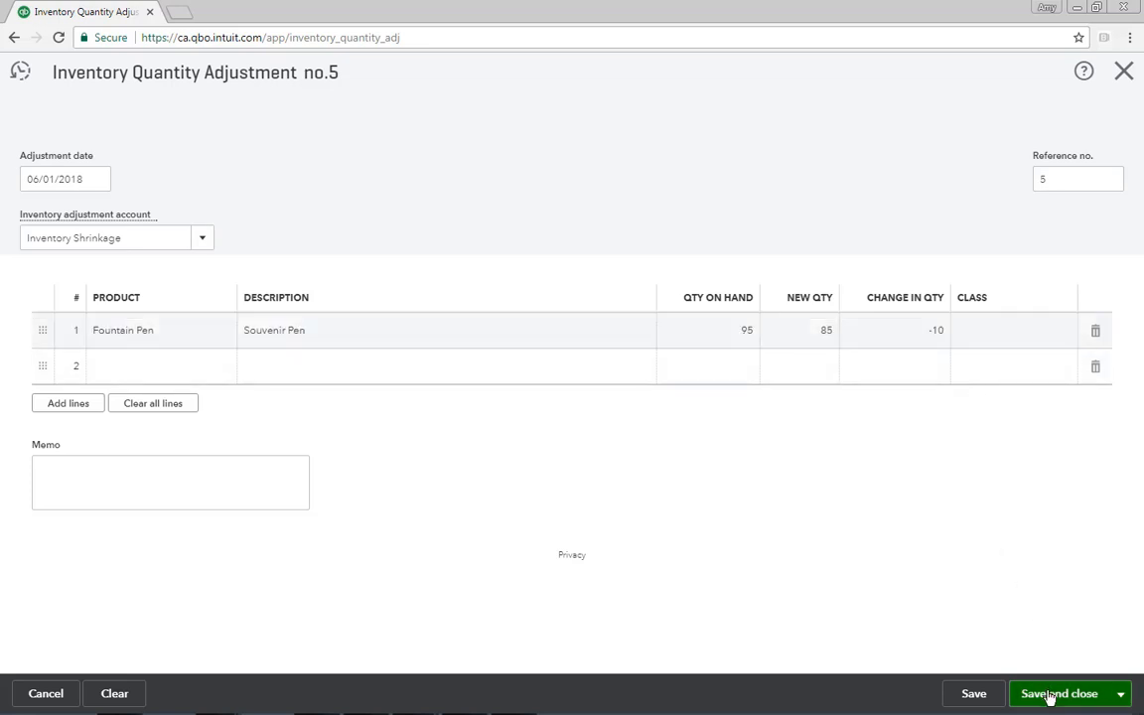